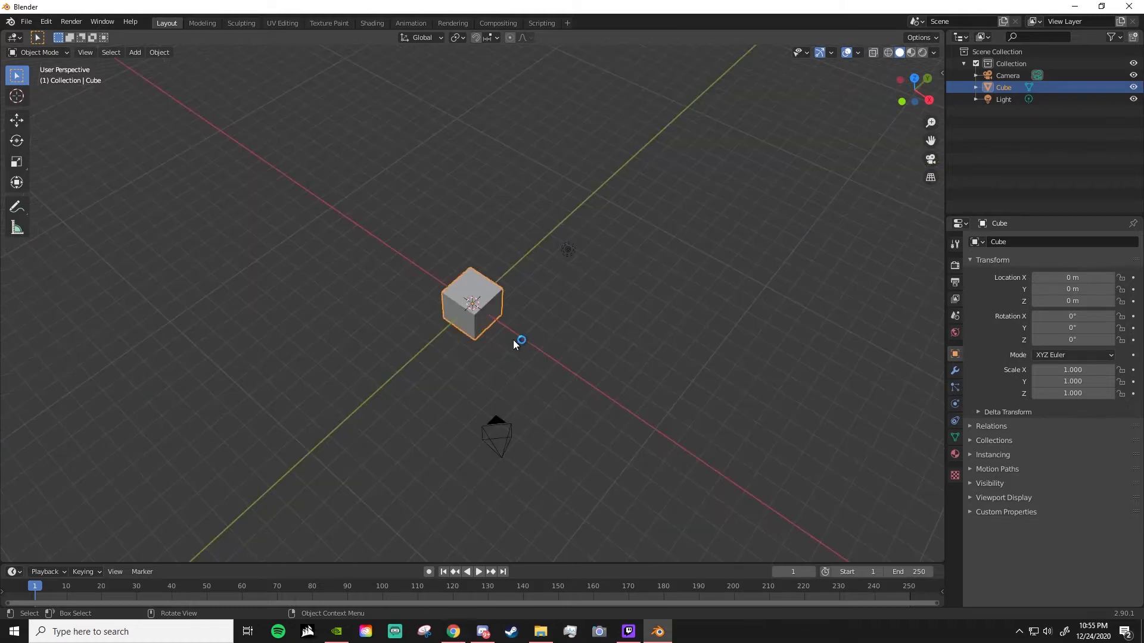
Delete the default cube and add a new cube mesh at the world origin.
middle_click_drag(513, 339, 459, 281)
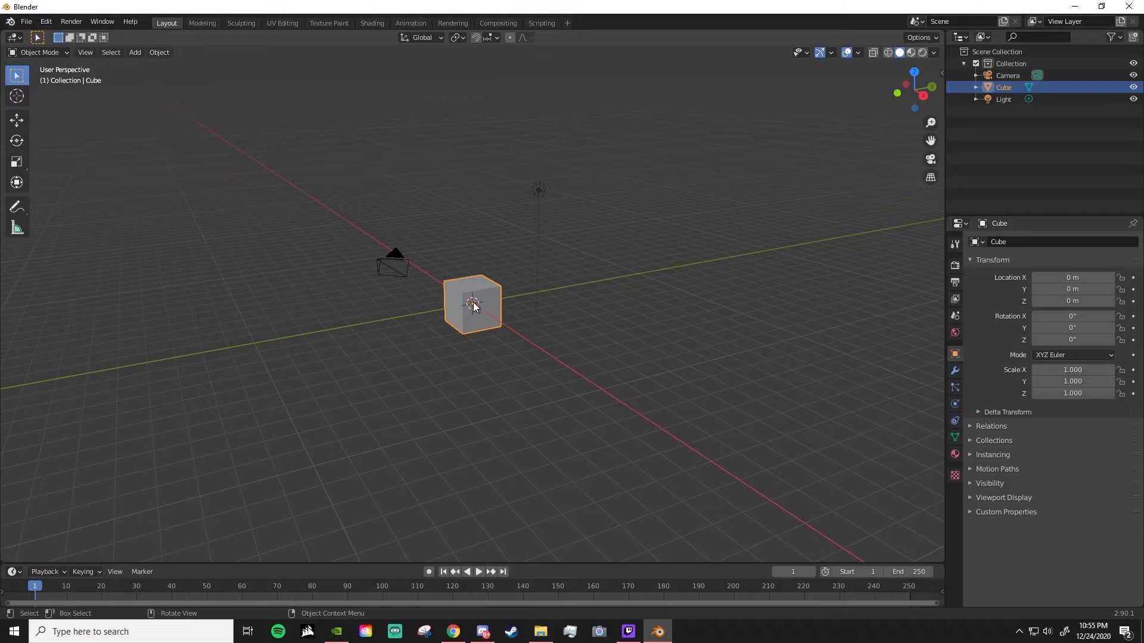
key("Delete")
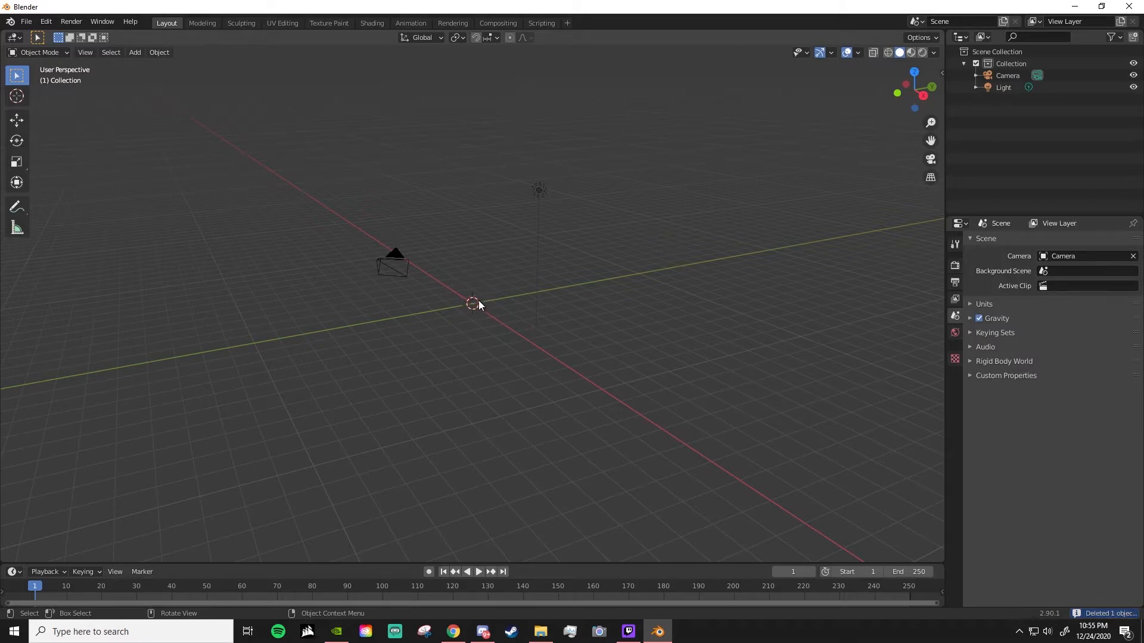
key("shift+a")
mouse_move(476, 301)
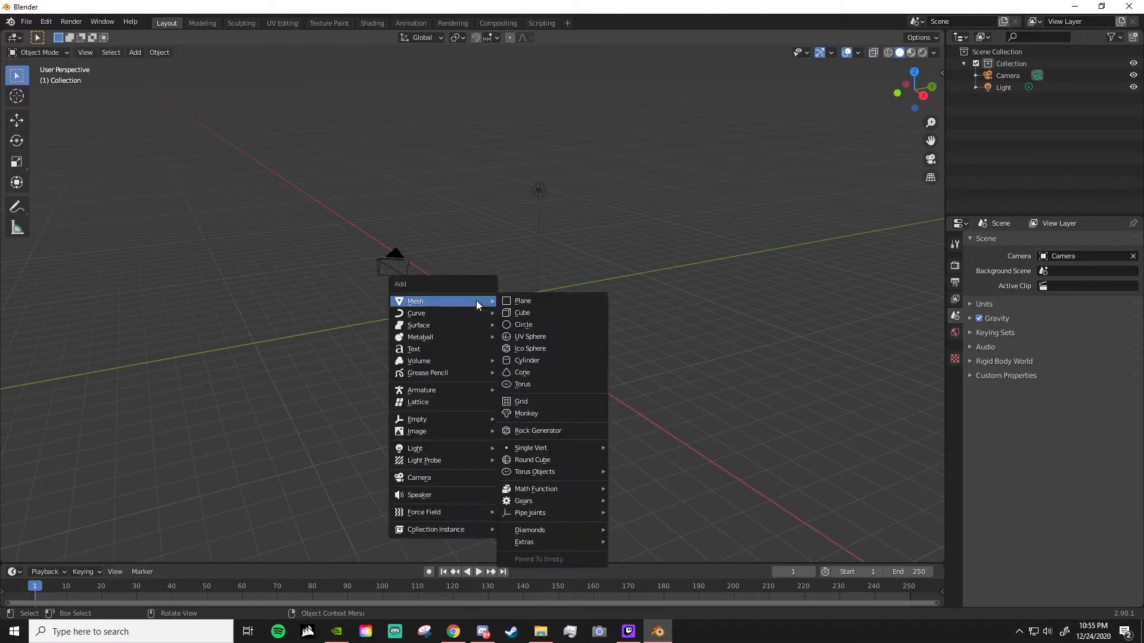
left_click(537, 312)
scroll(453, 284, "up", 3)
middle_click_drag(452, 284, 461, 325)
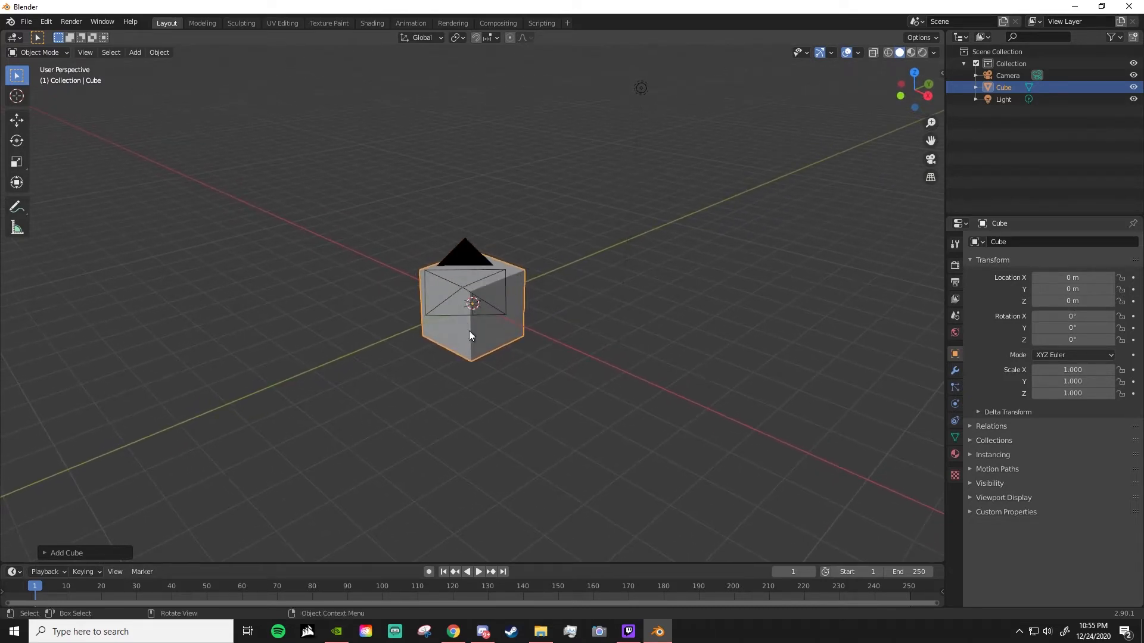
middle_click_drag(567, 354, 569, 347)
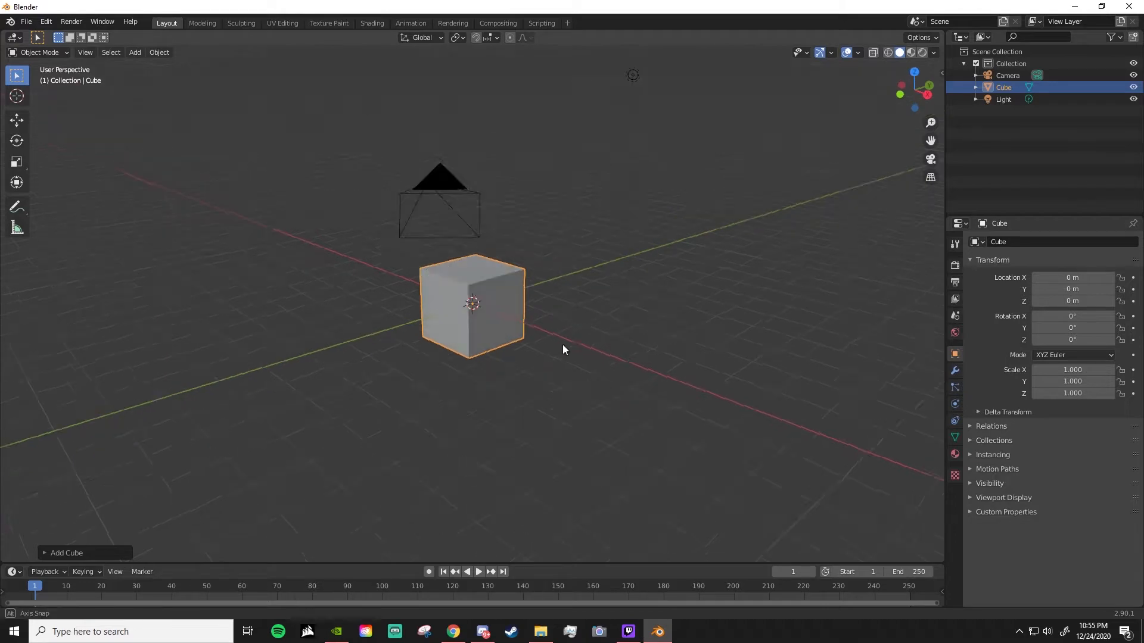
Add a plane at the origin and scale it up to about 10.5 as a ground surface.
key("shift+a")
mouse_move(467, 295)
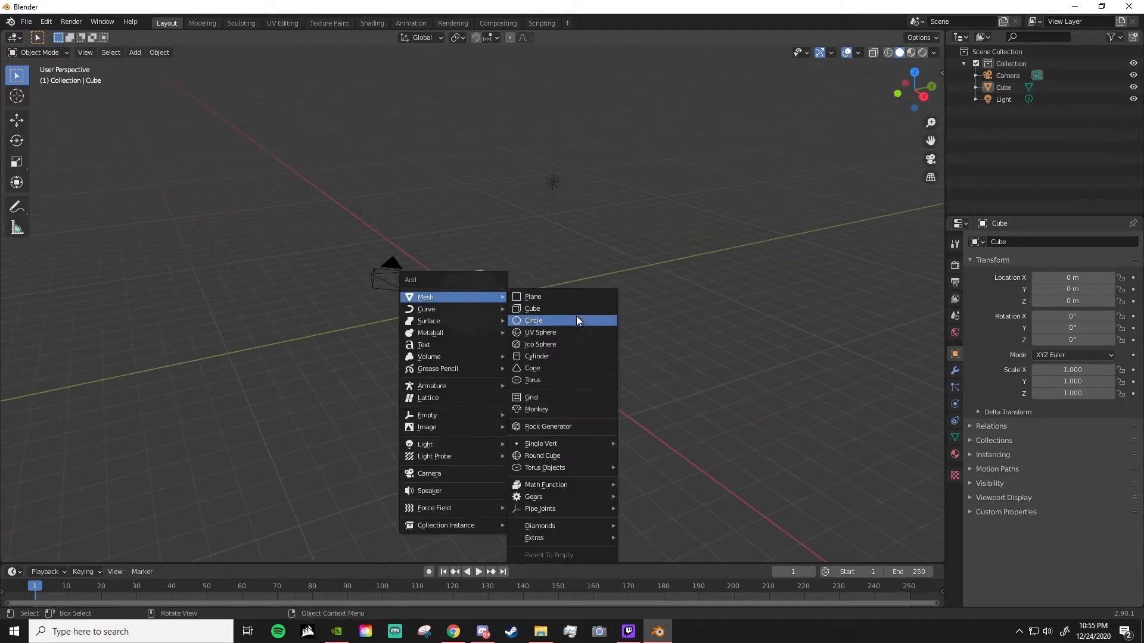
left_click(533, 297)
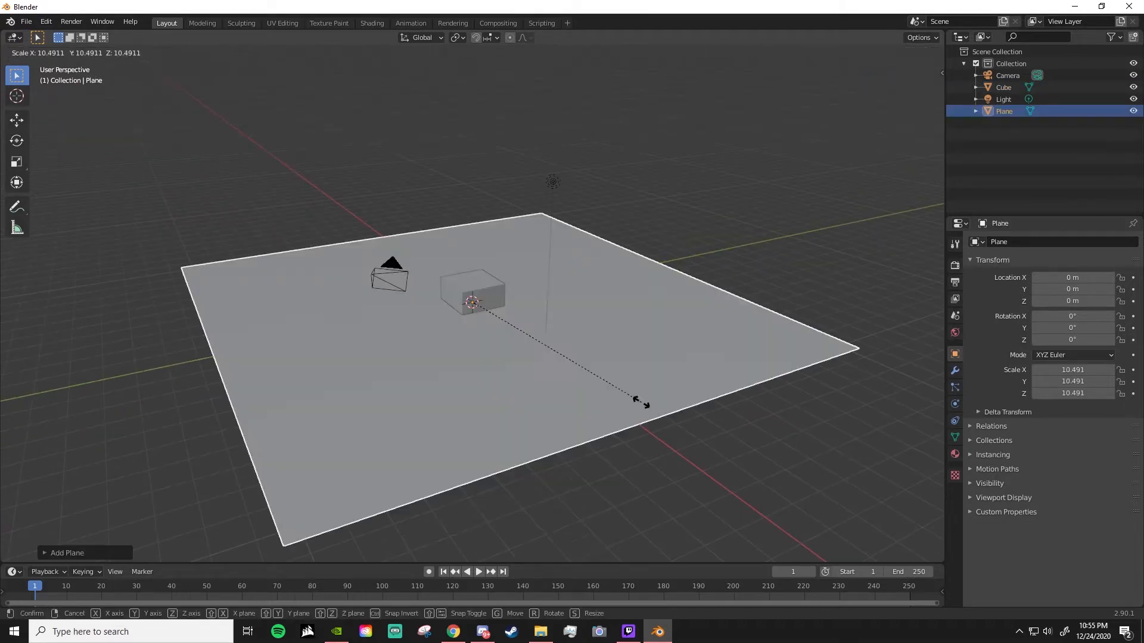
Move the cube upward along the Z axis toward resting on the plane.
left_click(464, 307)
key("KP_1")
middle_click_drag(462, 311, 471, 284)
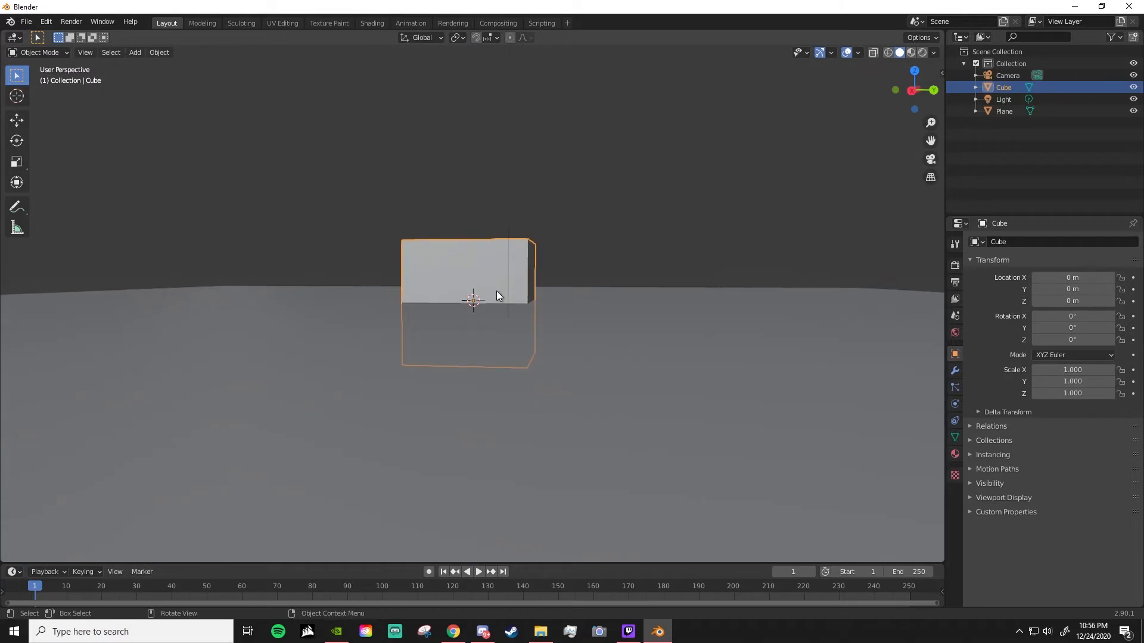
left_click(17, 120)
left_click_drag(475, 262, 469, 193)
key("KP_1")
left_click(717, 176)
middle_click_drag(717, 176, 495, 283)
scroll(541, 274, "down", 5)
Delete the cube and add a cylinder mesh at the center of the plane.
left_click(467, 281)
key("Delete")
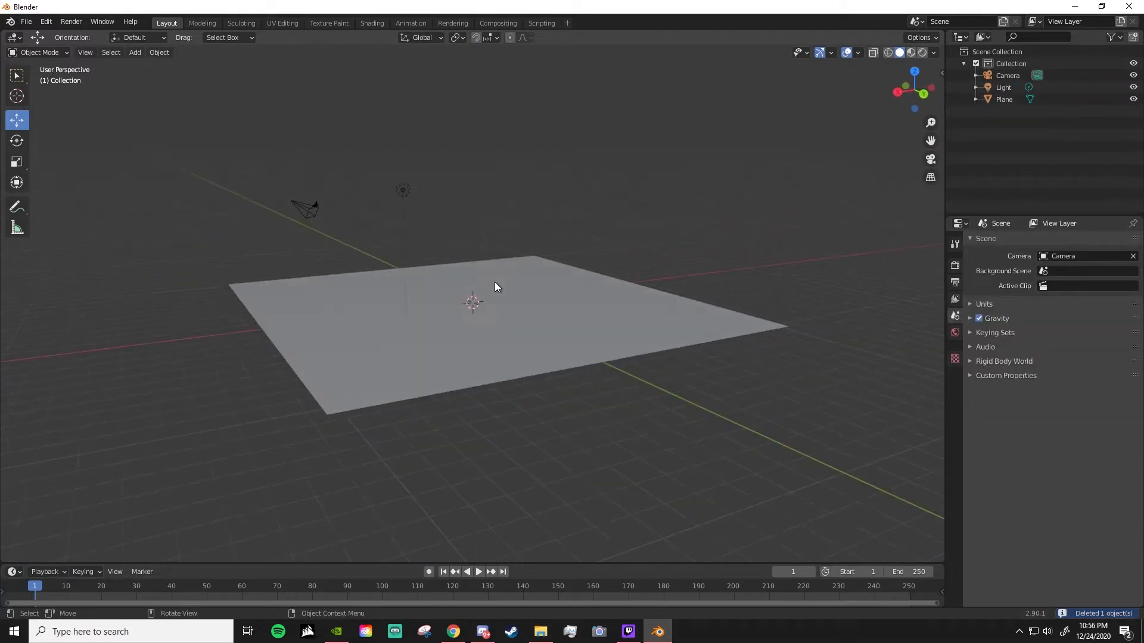
key("shift+a")
mouse_move(495, 284)
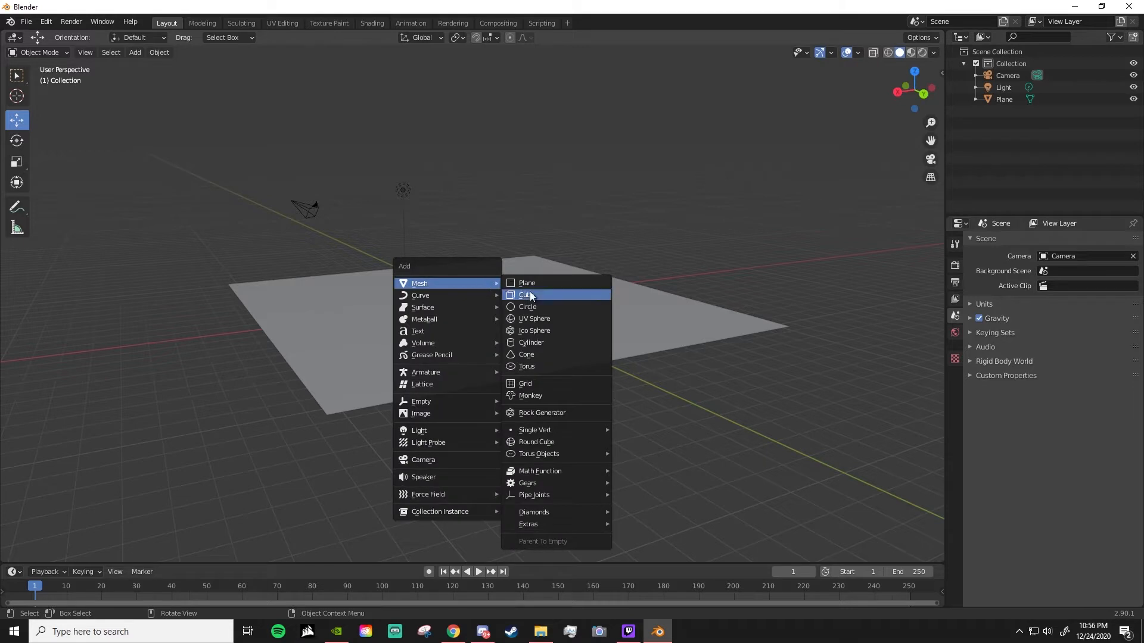
left_click(548, 346)
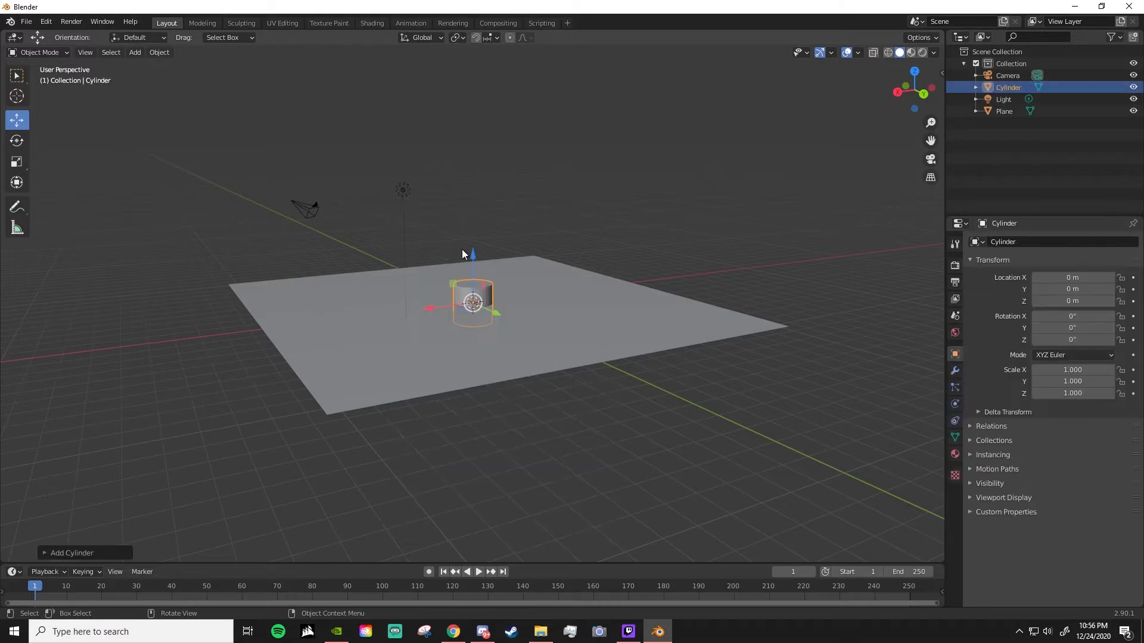
Raise the cylinder along the Z axis to about 1 m so its base rests on the plane.
key("g")
key("z")
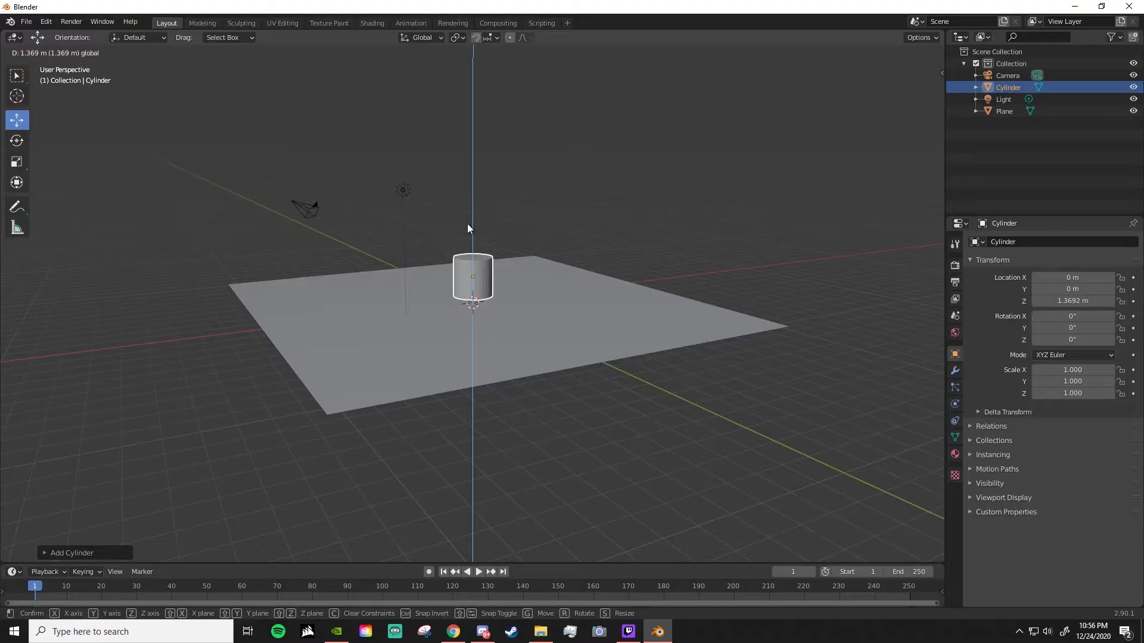
left_click(470, 231)
key("KP_1")
middle_click_drag(544, 224, 480, 196)
scroll(480, 196, "up", 3)
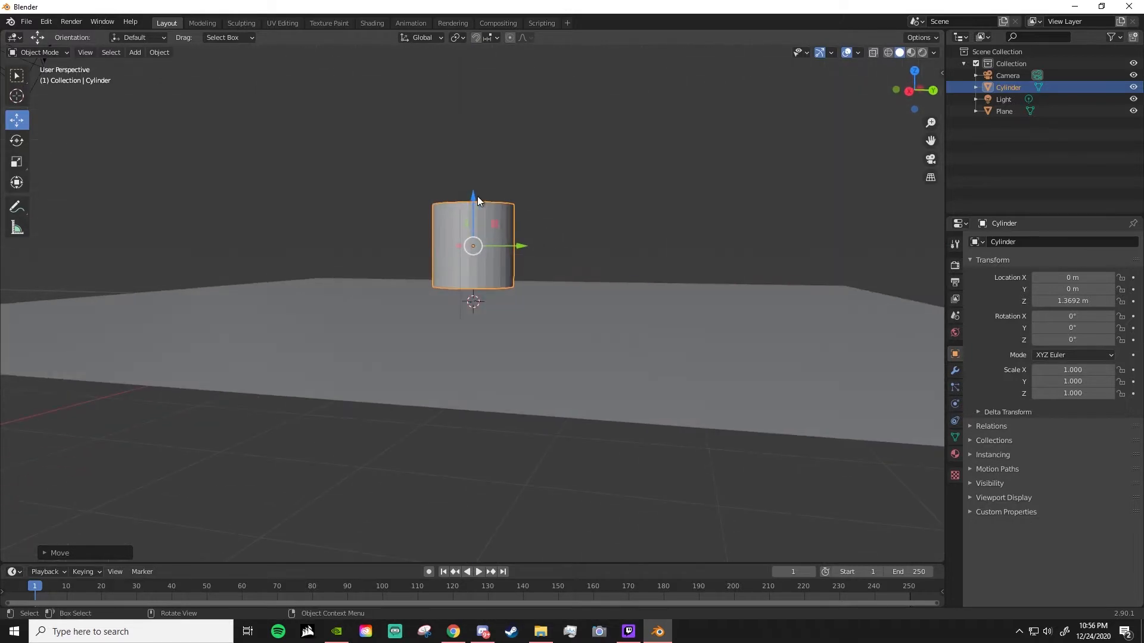
key("KP_3")
left_click_drag(473, 195, 470, 213)
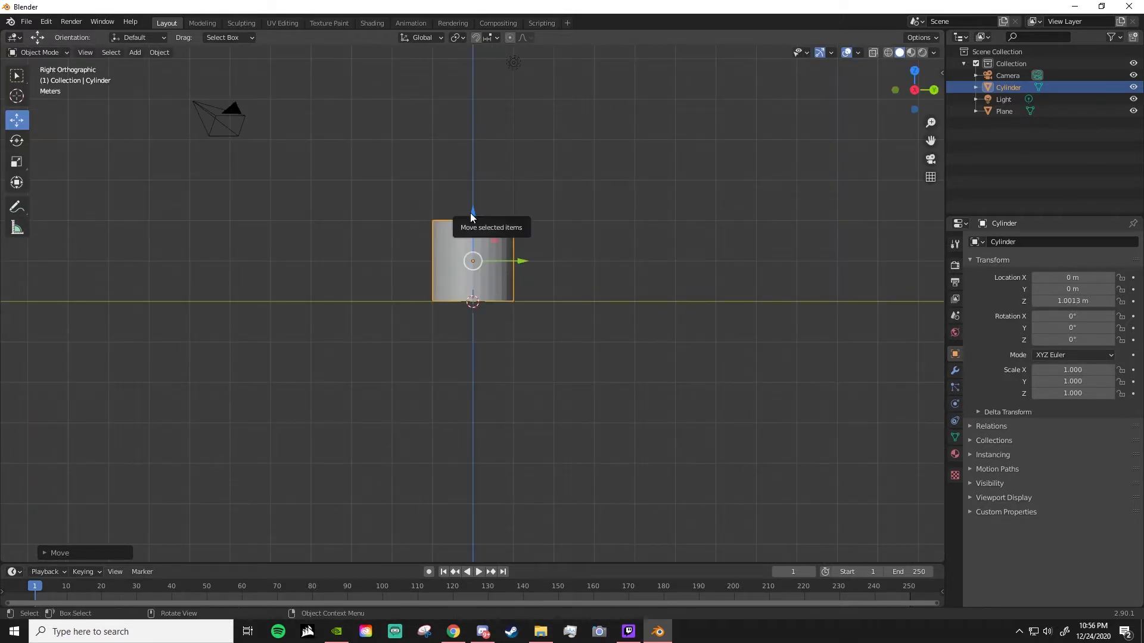
Add three horizontal loop cuts to the cylinder: near the top, slightly above the middle and near the base.
scroll(470, 213, "up", 5)
middle_click_drag(493, 224, 460, 341, "shift")
key("Tab")
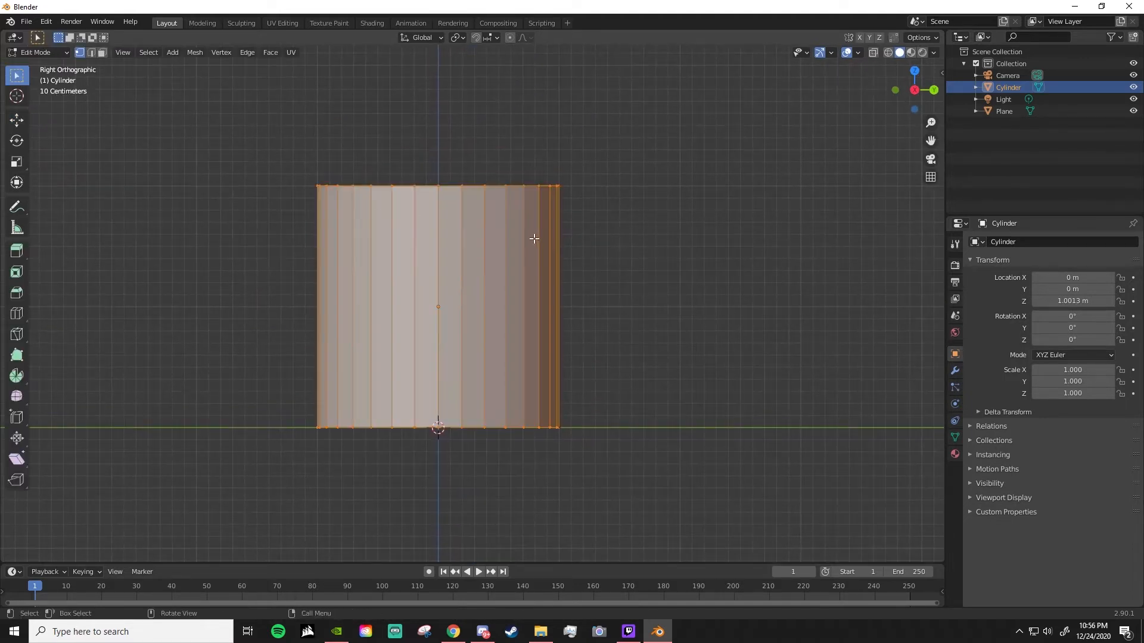
left_click_drag(248, 125, 581, 236)
left_click(656, 178)
key("ctrl+r")
left_click(474, 229)
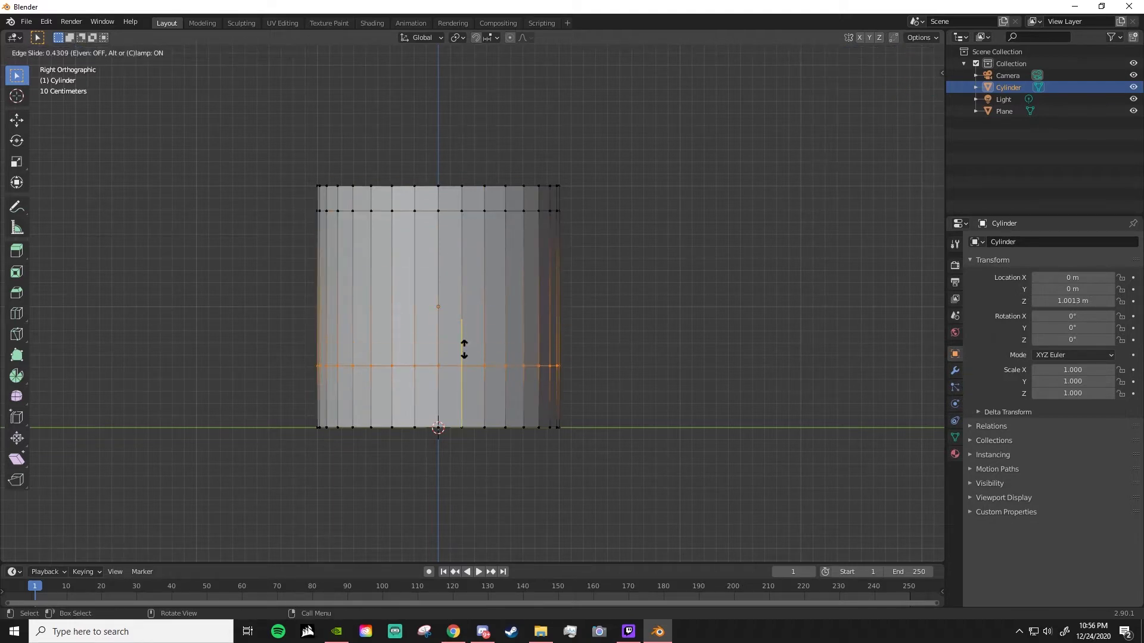
left_click(474, 277)
key("ctrl+r")
left_click(399, 379)
left_click(402, 411)
Hide the plane to expose the cylinder's underside, and select the cylinder.
middle_click_drag(503, 416, 667, 323)
key("Tab")
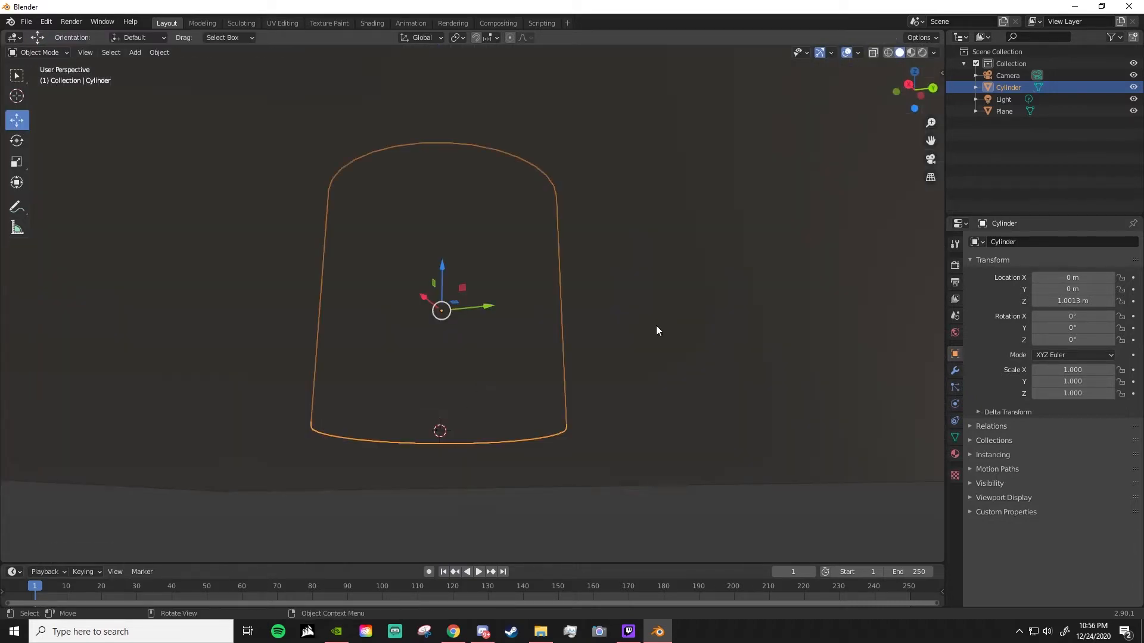
left_click(656, 325)
left_click(1133, 112)
left_click(464, 432)
Select the cylinder's bottom face in Edit Mode and scale it down slightly.
key("Tab")
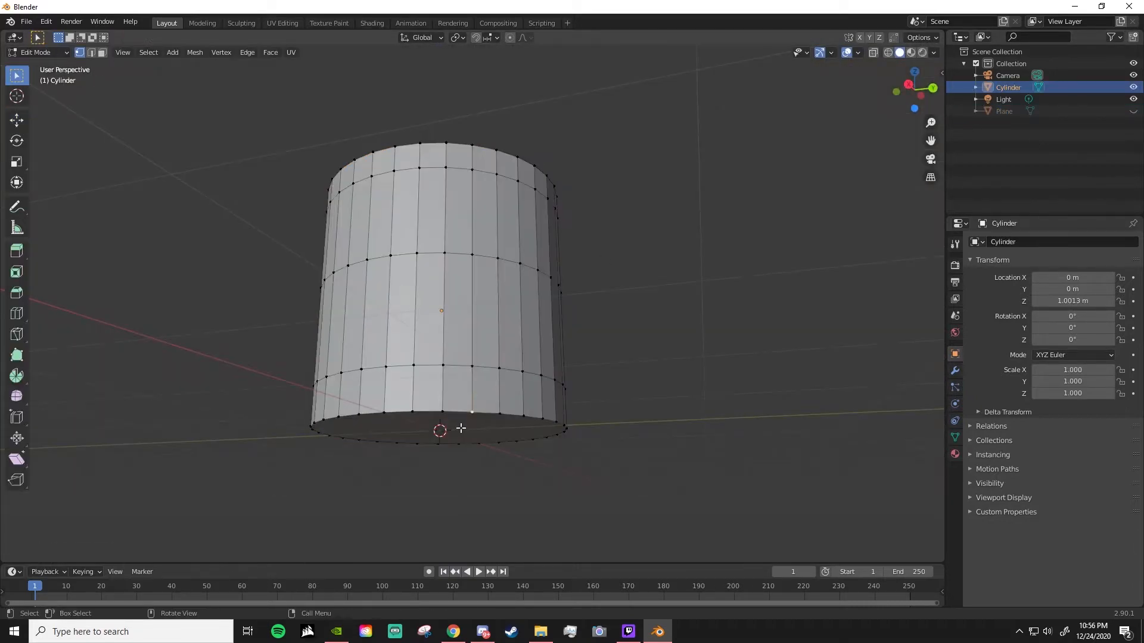
left_click(390, 412)
middle_click_drag(390, 413, 434, 394)
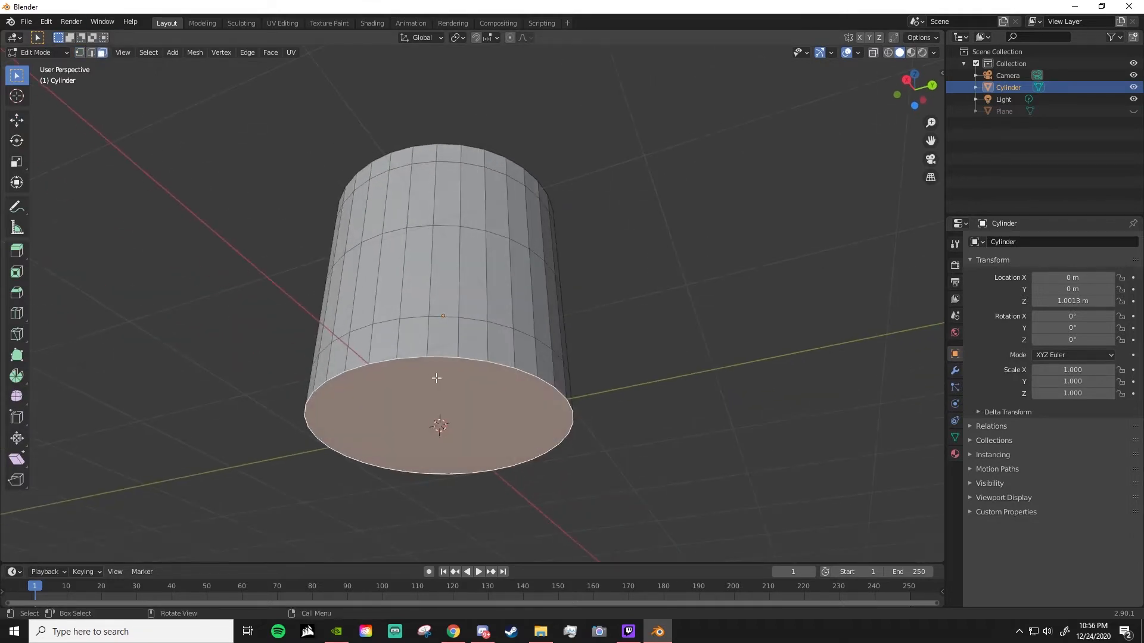
key("s")
left_click(435, 384)
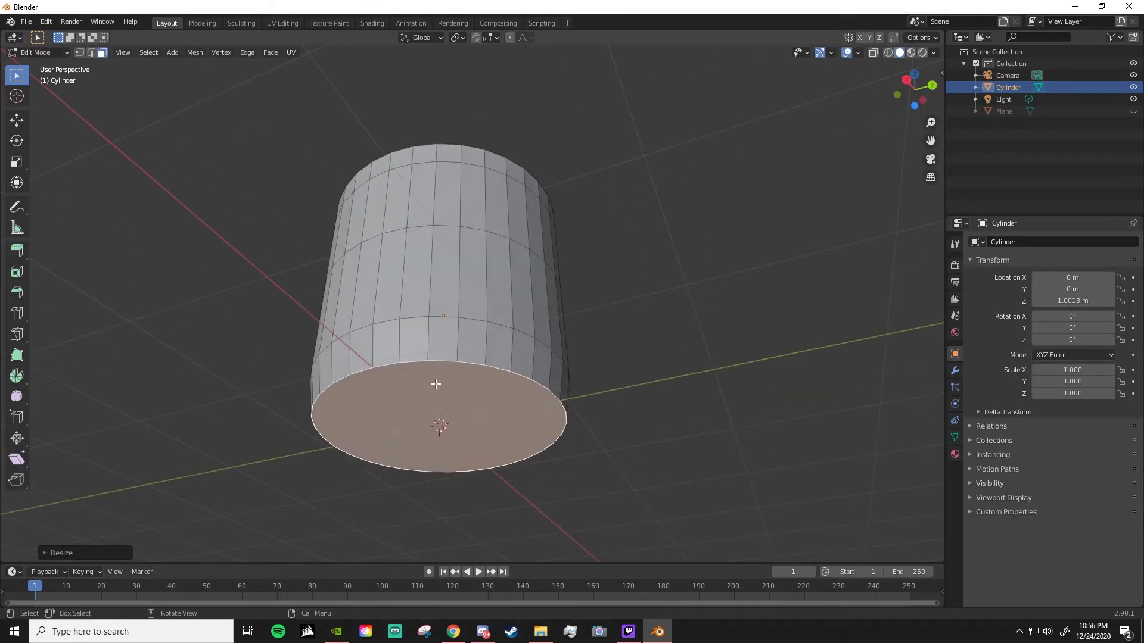
Extrude the bottom face slightly downward and scale it to about 0.93 for a tapered base edge.
key("e")
left_click(435, 386)
key("s")
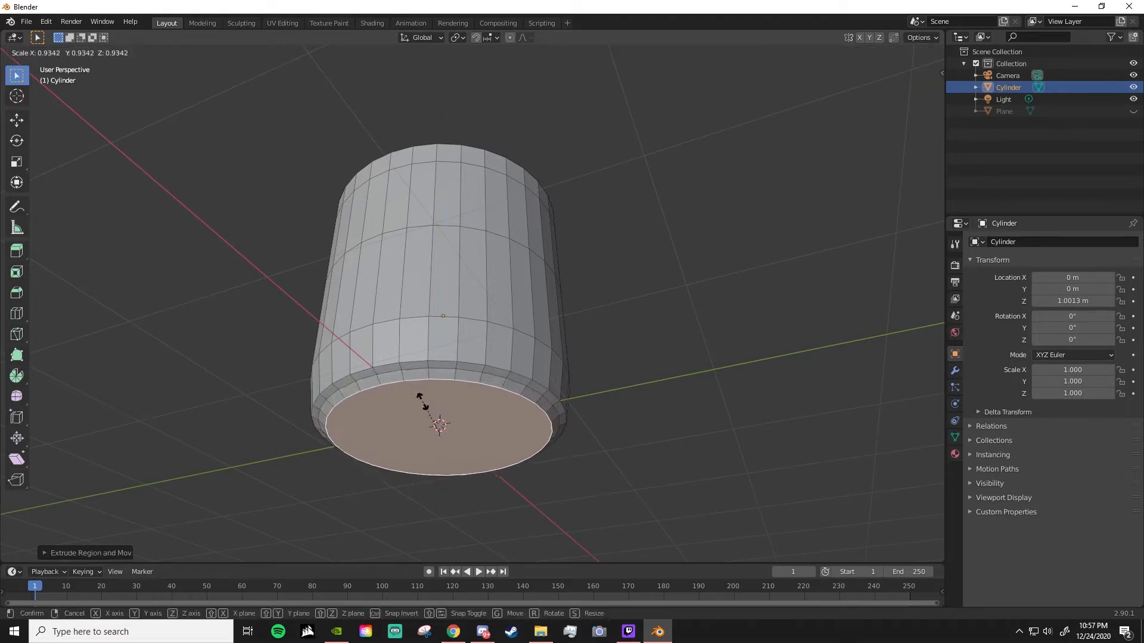
left_click(422, 402)
middle_click_drag(425, 405, 459, 467)
Flatten the cylinder in Object Mode by scaling it along Z to about 0.298.
key("Tab")
left_click(17, 161)
left_click_drag(434, 258, 447, 289)
middle_click_drag(447, 289, 552, 302)
Delete the cylinder's top face to open it into a bowl shape.
key("Tab")
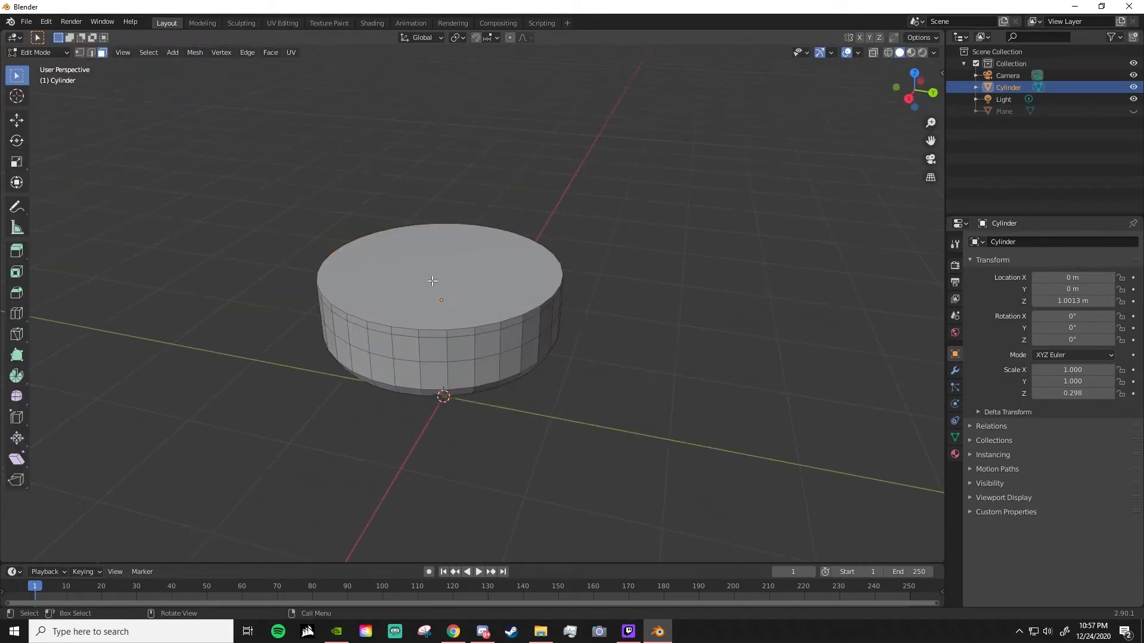
left_click(432, 281)
key("x")
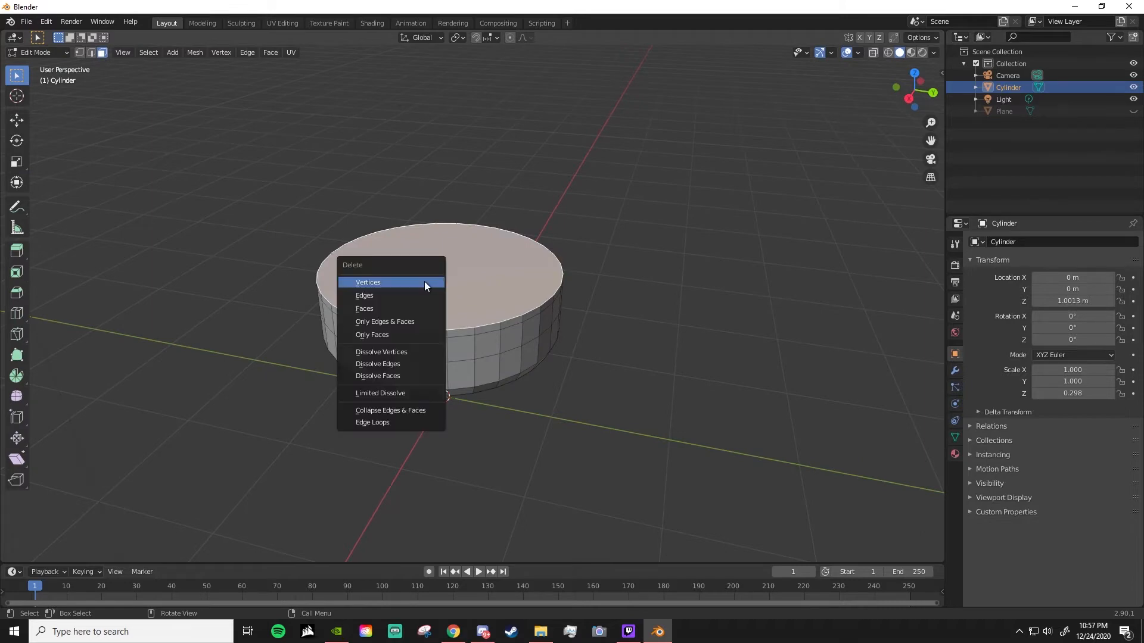
left_click(388, 309)
scroll(453, 310, "up", 2)
middle_click_drag(534, 308, 528, 318)
Unhide the plane and apply smooth shading to the bowl in Object Mode.
key("Tab")
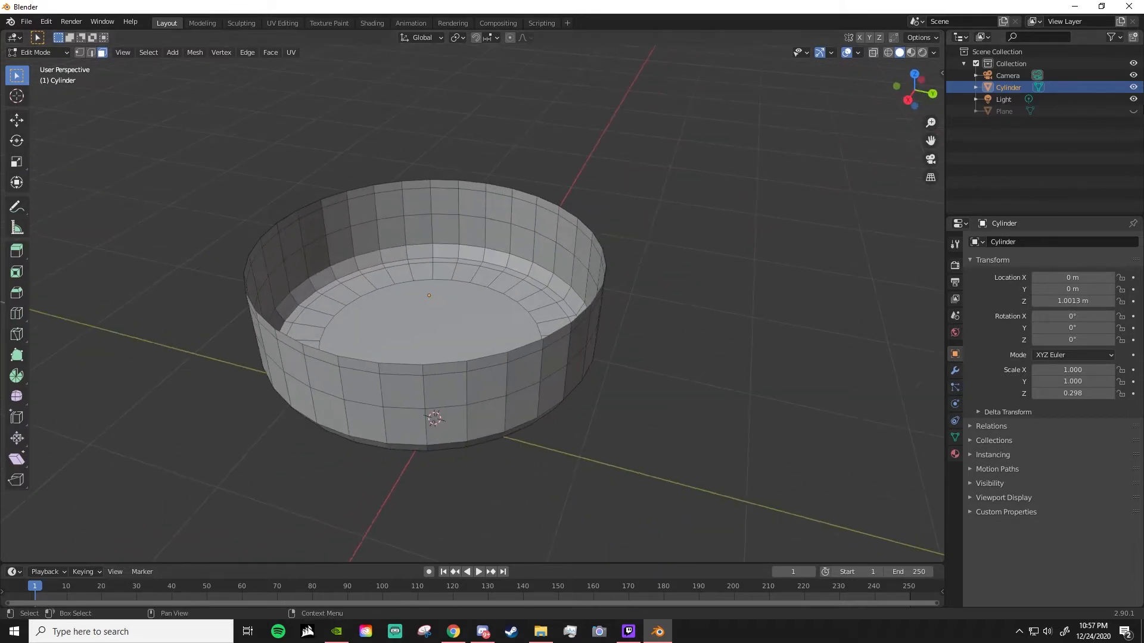
key("alt+h")
scroll(530, 358, "down", 4)
middle_click_drag(531, 359, 491, 325)
scroll(491, 307, "up", 5)
right_click(491, 301)
left_click(491, 300)
middle_click_drag(581, 281, 410, 323)
Add a Solidify modifier to the bowl.
key("Tab")
left_click(955, 370)
left_click(1052, 242)
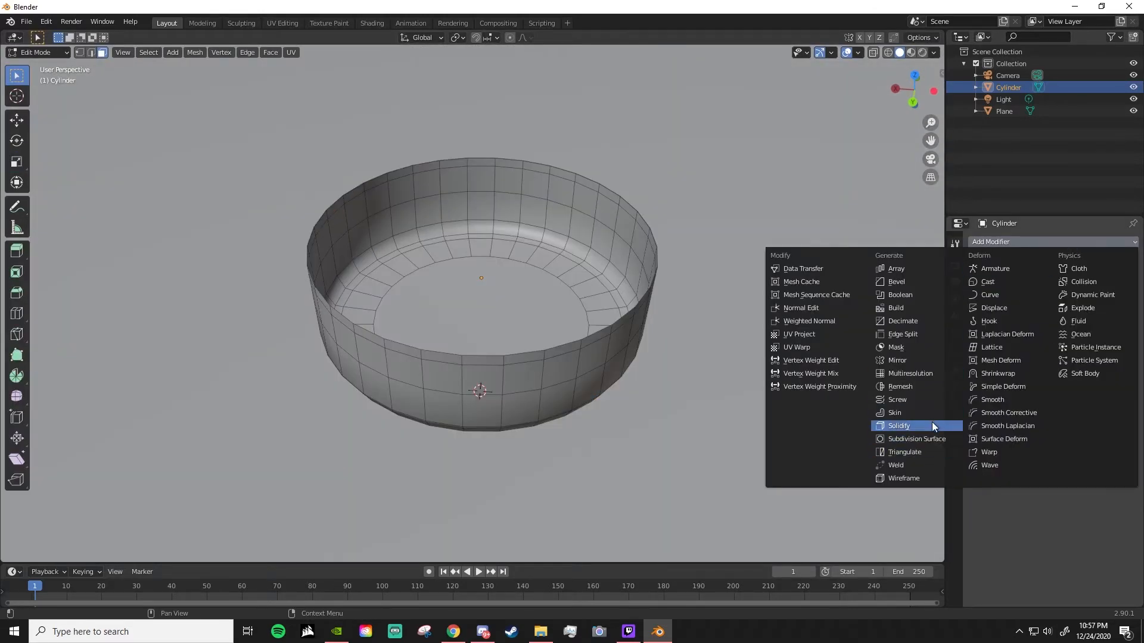
left_click(932, 422)
middle_click_drag(369, 287, 353, 276)
scroll(352, 276, "up", 3)
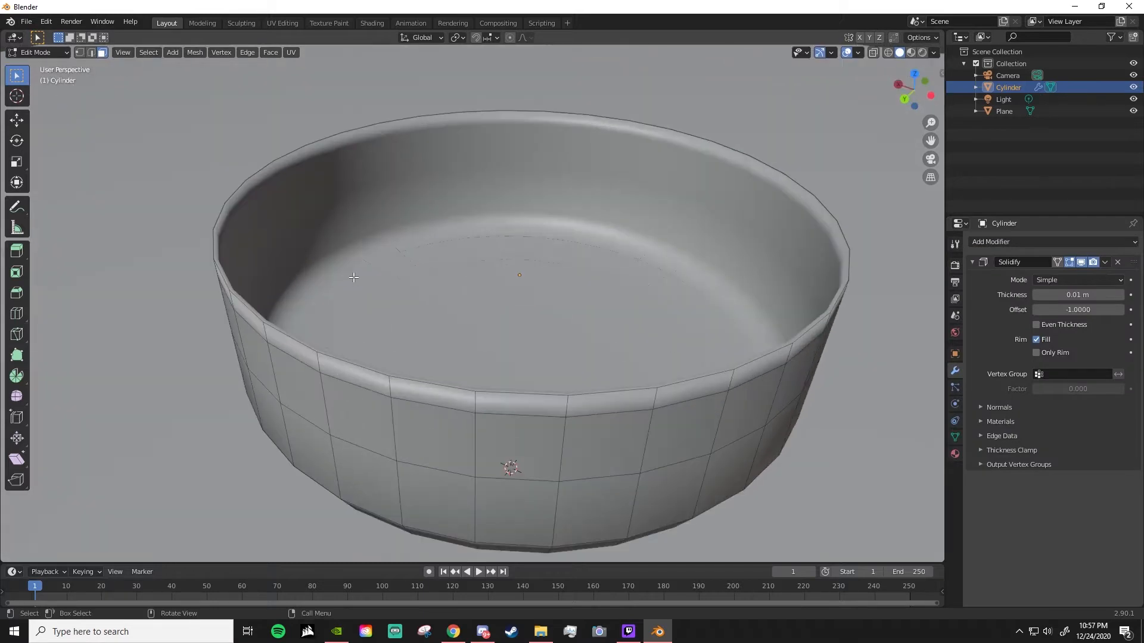
Adjust the Solidify thickness to -0.03 m to give the bowl walls outward thickness.
left_click_drag(1078, 294, 1122, 294)
middle_click_drag(724, 262, 688, 322)
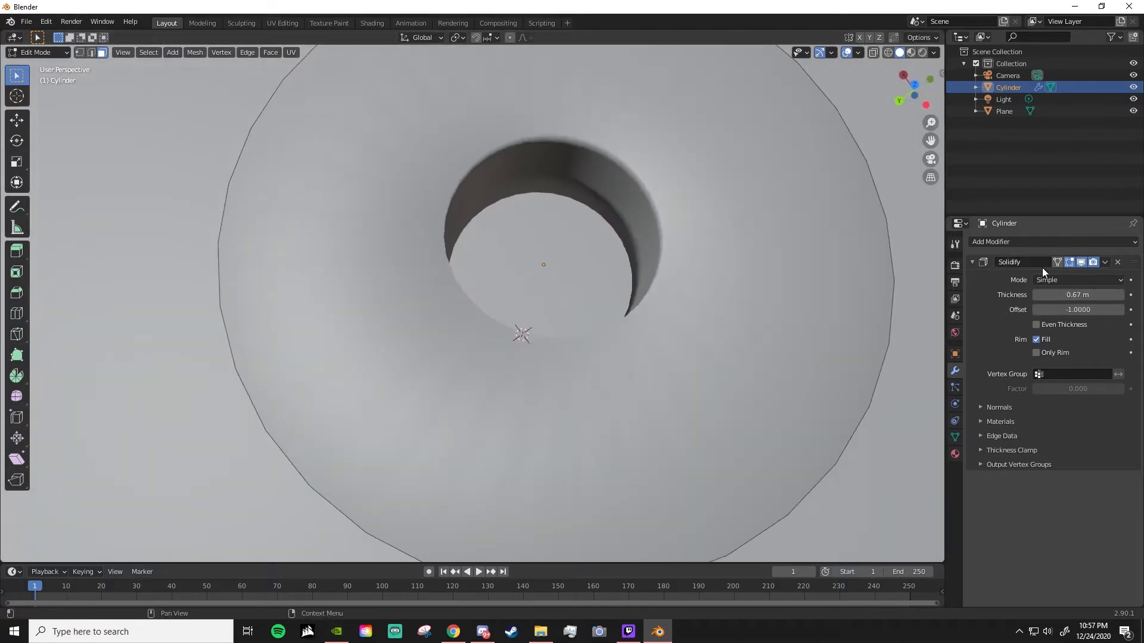
mouse_move(1078, 294)
left_mouse_down()
mouse_move(1108, 294)
mouse_move(1060, 294)
left_mouse_up()
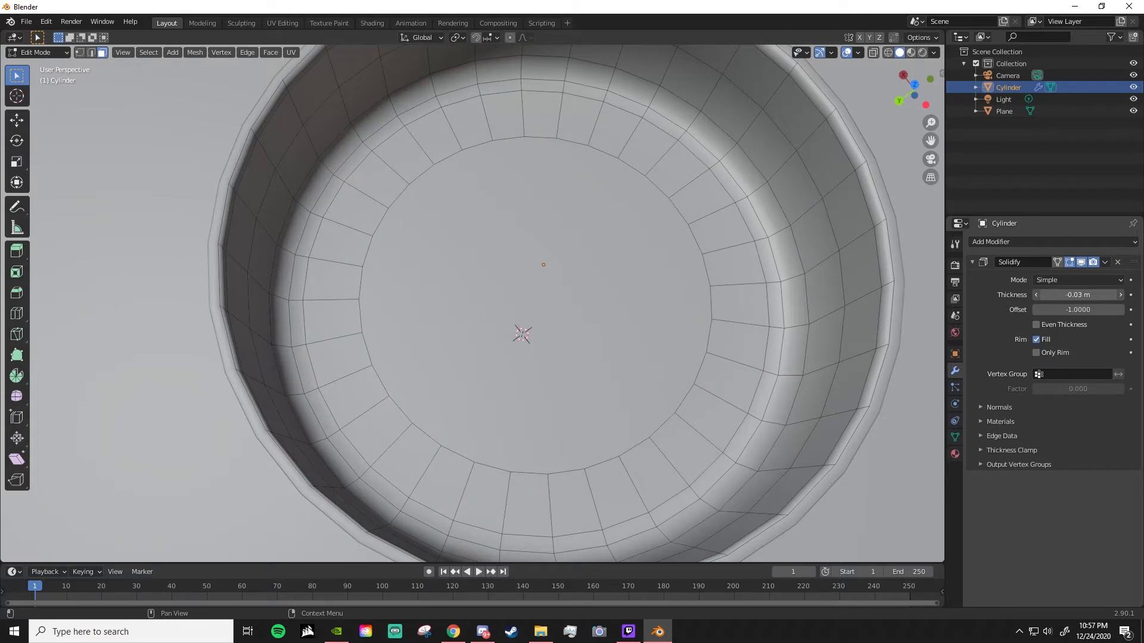
middle_click_drag(581, 266, 551, 180)
scroll(530, 262, "down", 3)
middle_click_drag(519, 277, 518, 307)
Apply the bowl's Solidify modifier in Object Mode and clear the selection.
left_click(1105, 262)
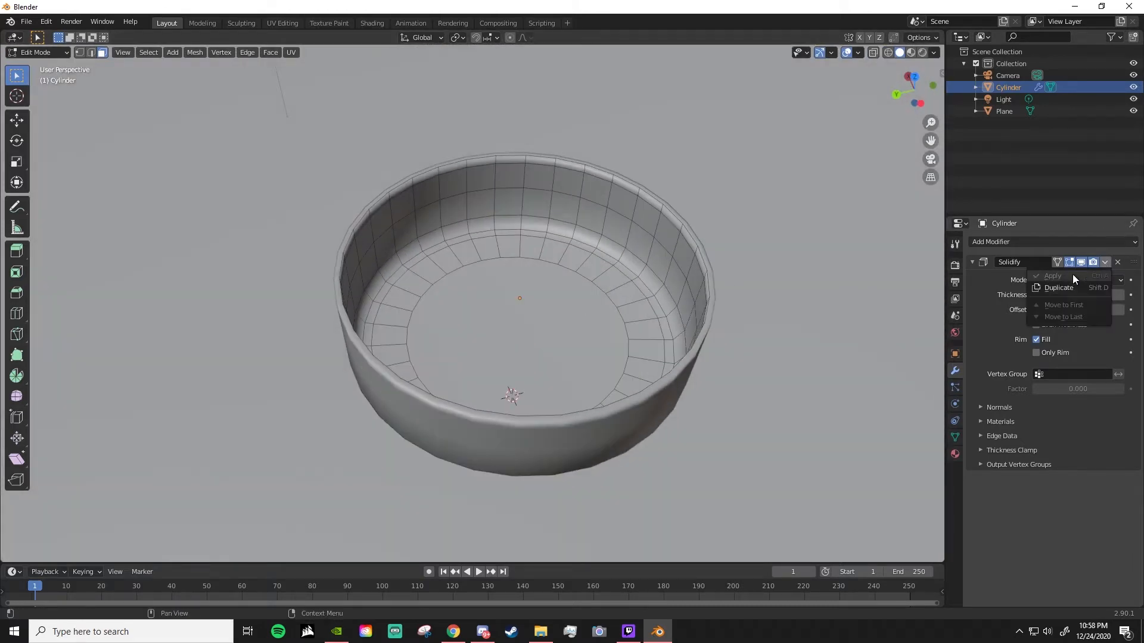
key("Tab")
left_click(1105, 262)
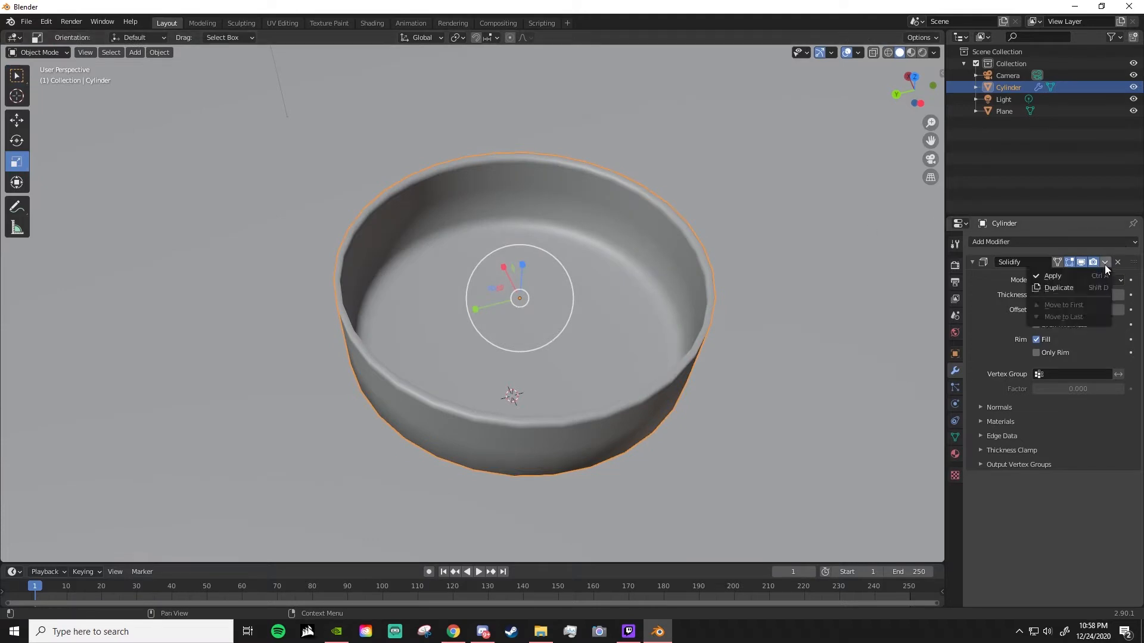
left_click(1067, 278)
middle_click_drag(420, 358, 376, 220)
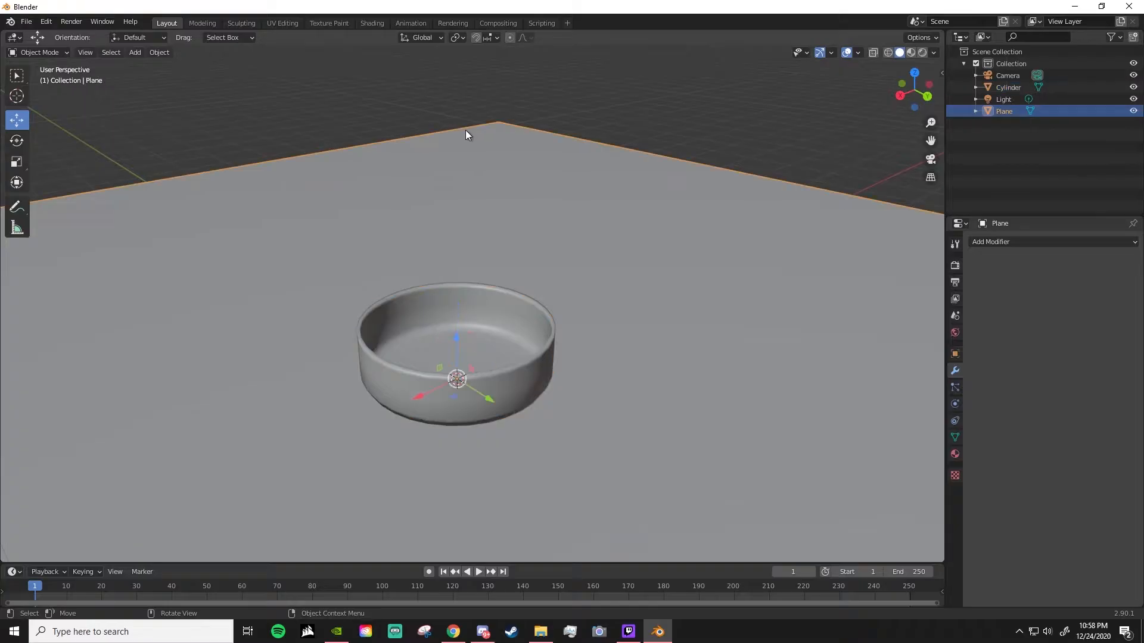
left_click(385, 110)
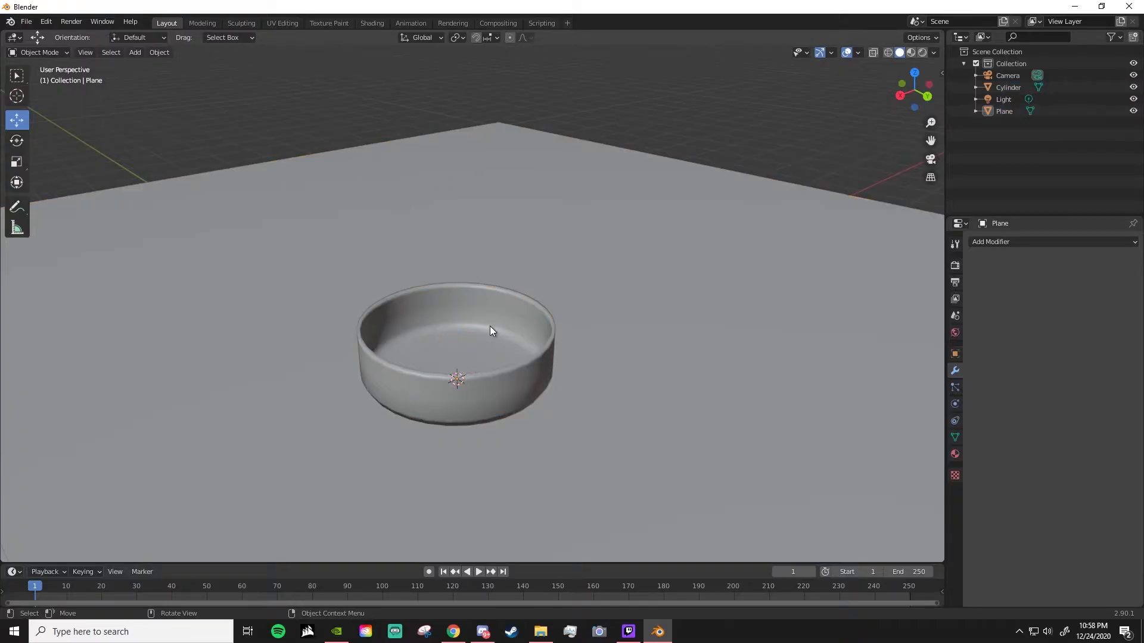
Switch to the Shading workspace and create a new material for the plane.
left_click(370, 22)
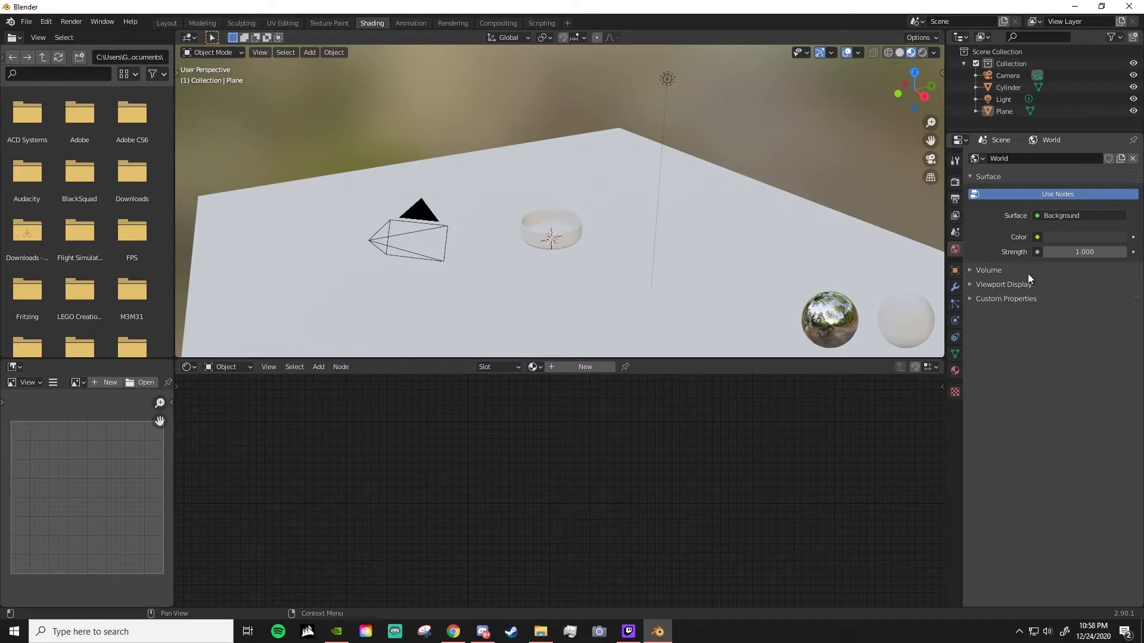
scroll(629, 217, "up", 4)
middle_click_drag(636, 217, 660, 126, "shift")
scroll(612, 180, "up", 1)
middle_click_drag(612, 180, 599, 337, "shift")
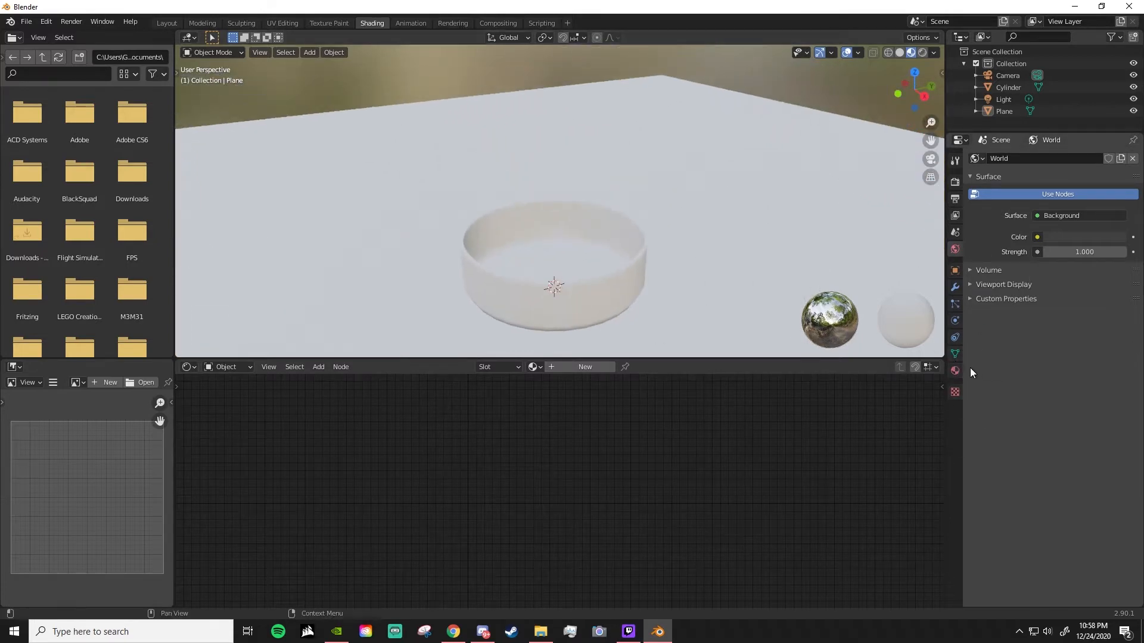
left_click(955, 370)
left_click(1047, 216)
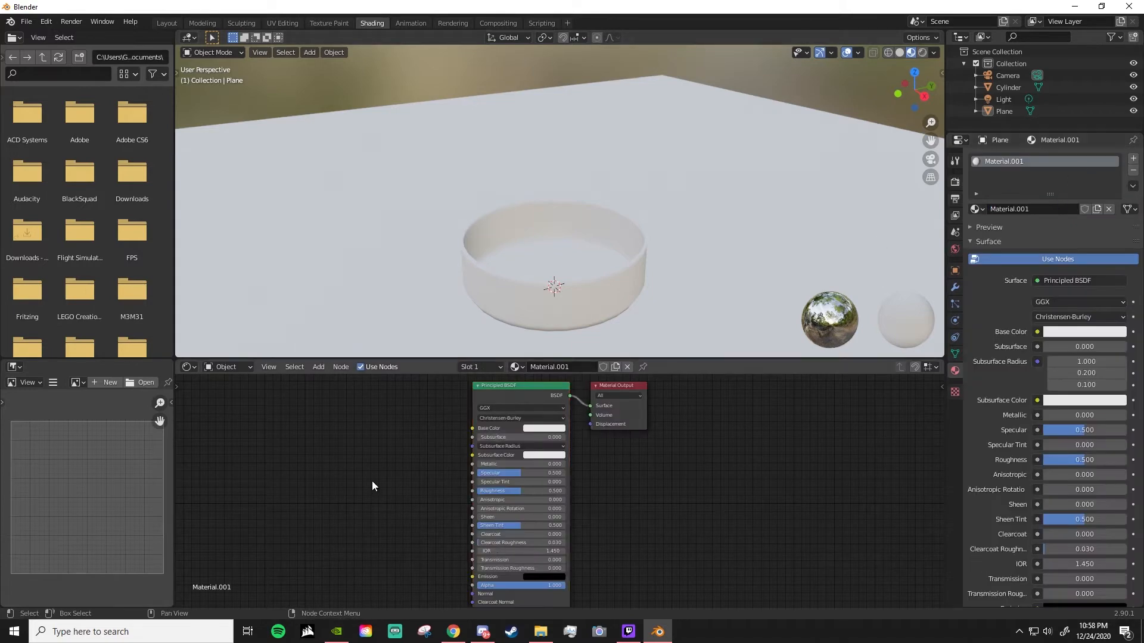
Add an Image Texture node to the plane's material and place it well ahead of the Principled BSDF node.
middle_click_drag(358, 464, 507, 471)
key("shift+a")
left_click(342, 456)
type("ima")
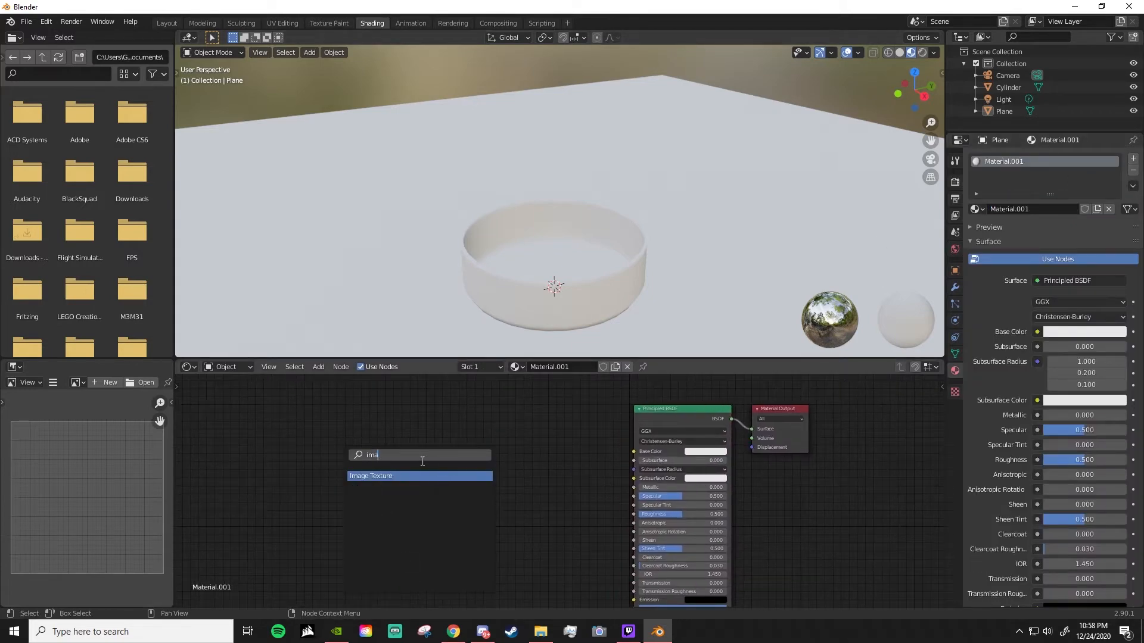
left_click(366, 475)
left_click(410, 435)
left_click(565, 406)
middle_click_drag(580, 317, 593, 229, "shift")
middle_click_drag(594, 229, 596, 247)
left_click_drag(462, 423, 371, 419)
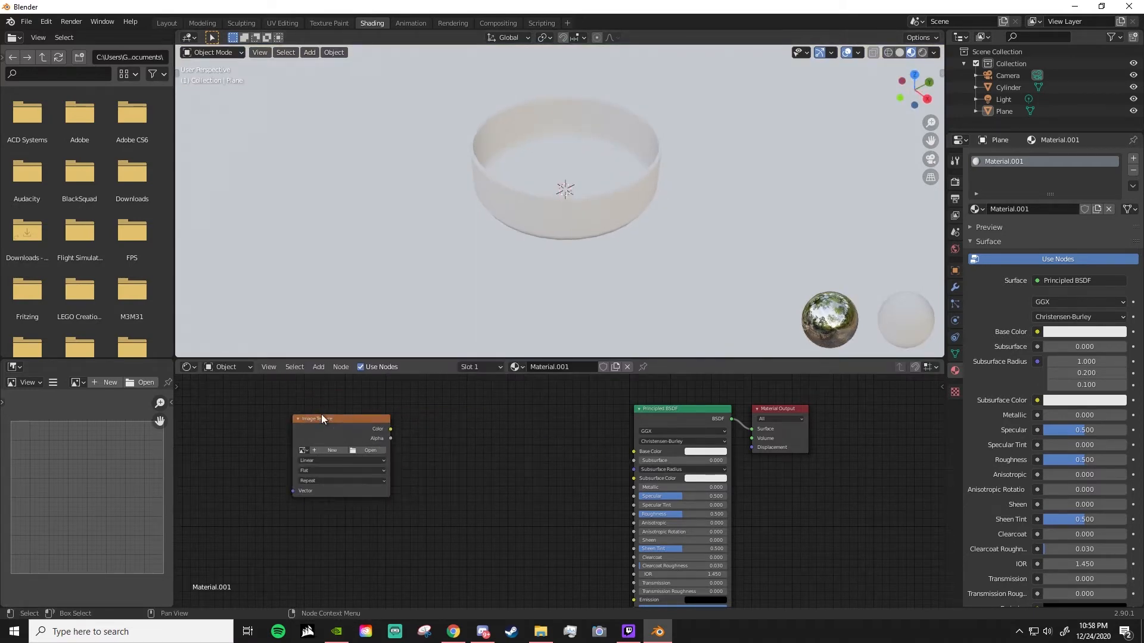
Load the seamless wood background image from the seamless textures folder into the plane's Image Texture node.
left_click(370, 450)
left_click(316, 459)
scroll(715, 440, "down", 1)
double_click(731, 438)
Add a ColorRamp node, linking the wood image's Color to its Fac and the ramp's Color to the Principled BSDF's Base Color.
key("shift+a")
left_click(430, 443)
type("color")
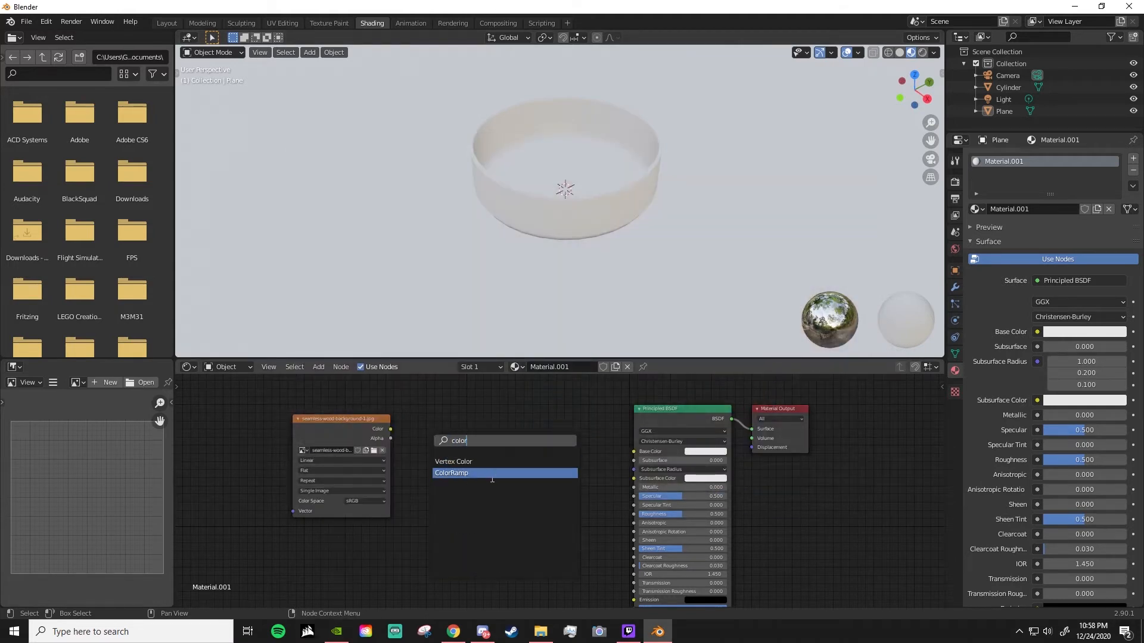
left_click(491, 474)
left_click(516, 451)
left_click_drag(390, 429, 445, 495)
left_click_drag(543, 429, 634, 452)
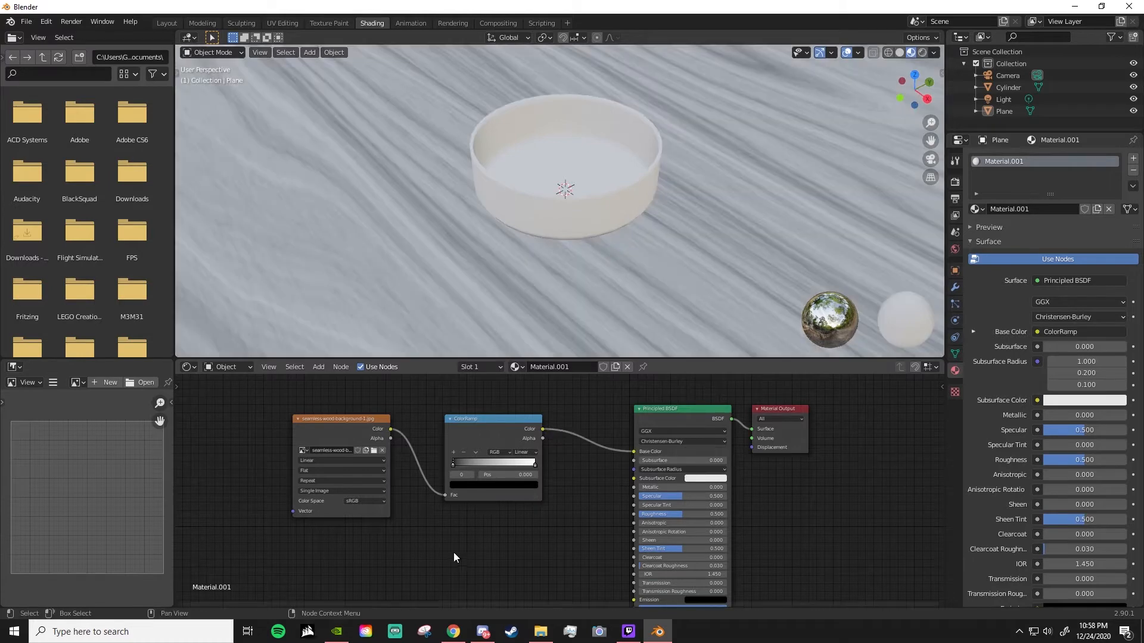
scroll(430, 245, "down", 6)
middle_click_drag(430, 220, 510, 188)
scroll(510, 188, "up", 2)
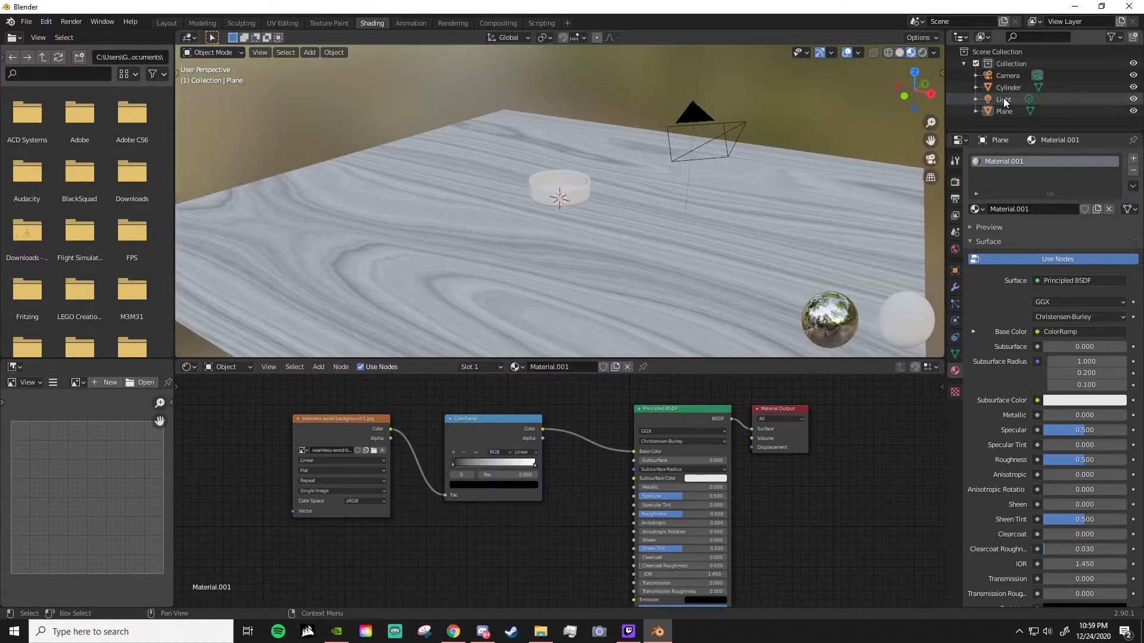
left_click(1002, 99)
left_click(1008, 76)
left_click(569, 187)
key("KP_3")
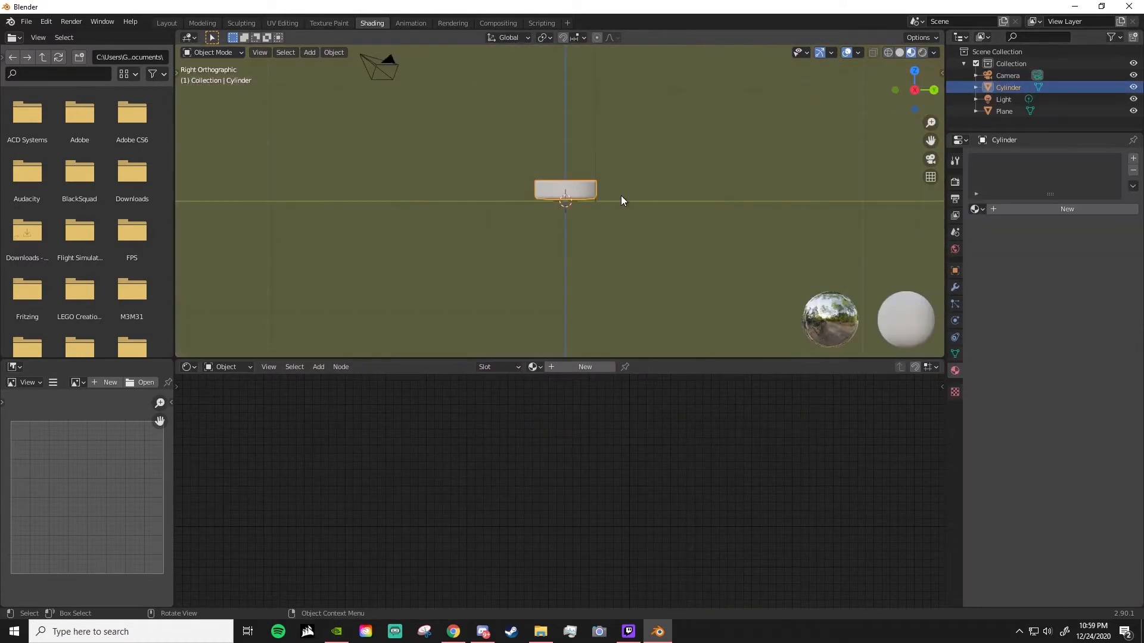
middle_click_drag(620, 196, 496, 229)
Add a middle stop at position 0.405 to the plane's ColorRamp and color it red.
left_click(476, 268)
scroll(460, 478, "up", 8)
left_click(442, 432)
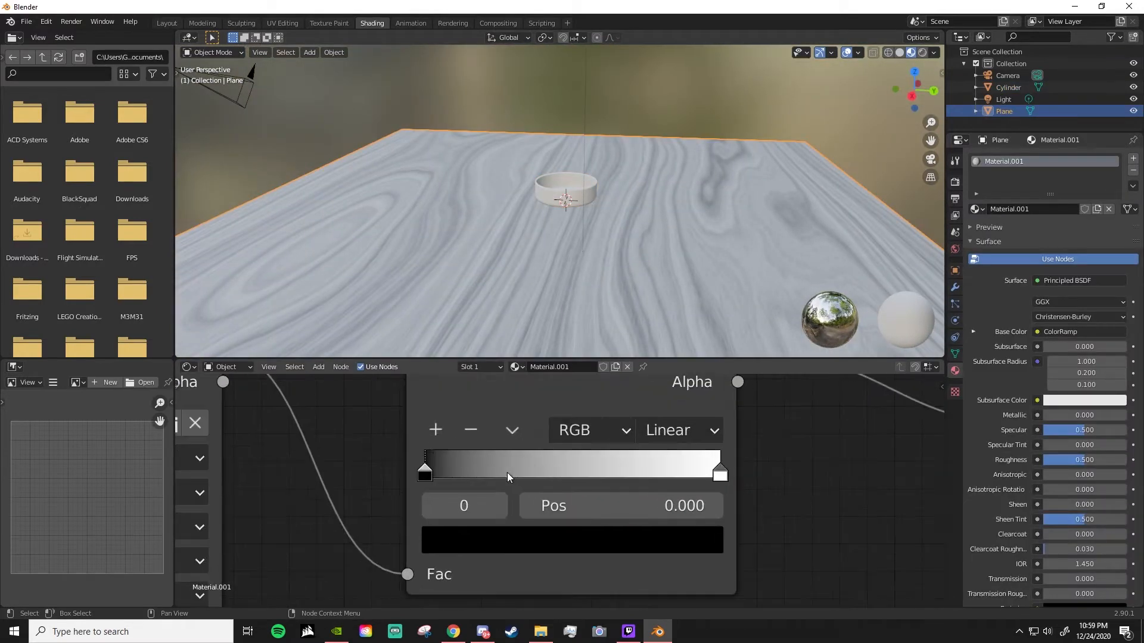
left_click_drag(571, 475, 544, 475)
left_click(544, 538)
left_click_drag(539, 244, 554, 346)
mouse_move(709, 244)
middle_mouse_down()
mouse_move(631, 274)
mouse_move(703, 262)
middle_mouse_up()
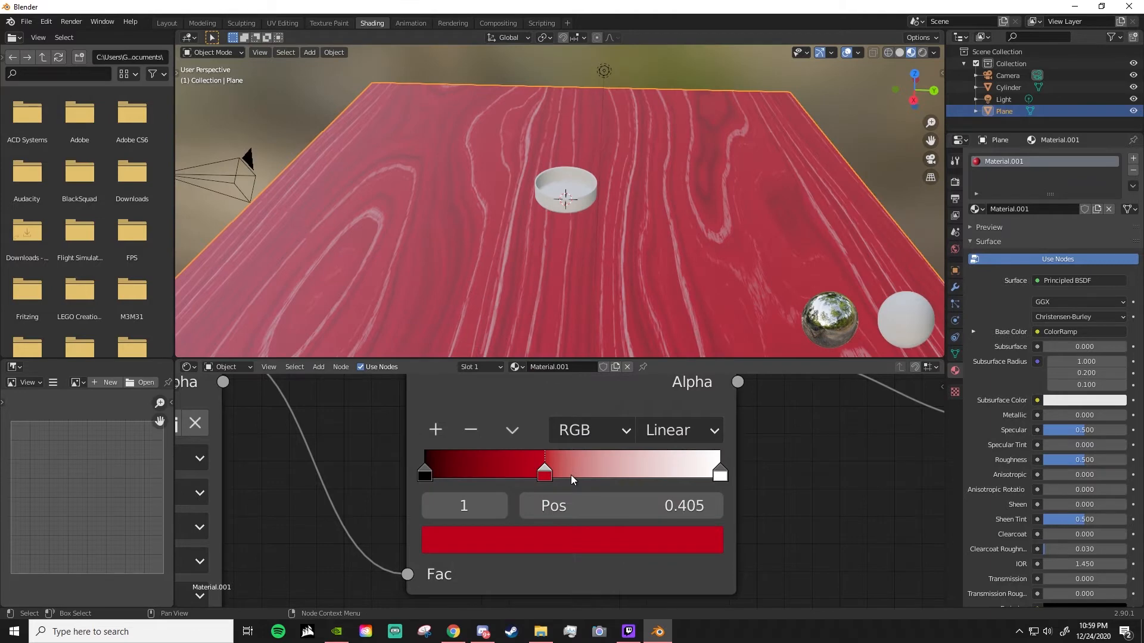
middle_click_drag(519, 173, 615, 172)
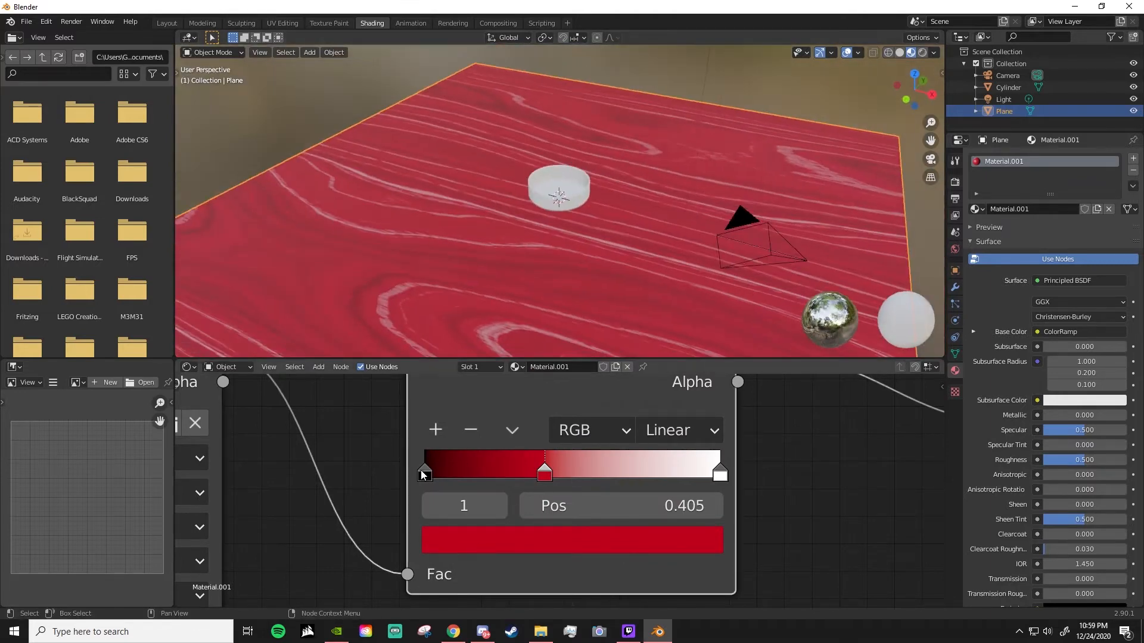
Recolor the plane ramp's middle stop to a darkened orange-brown with hue 0.079 and the end stop to golden yellow.
left_click(458, 531)
left_click_drag(535, 359, 492, 366)
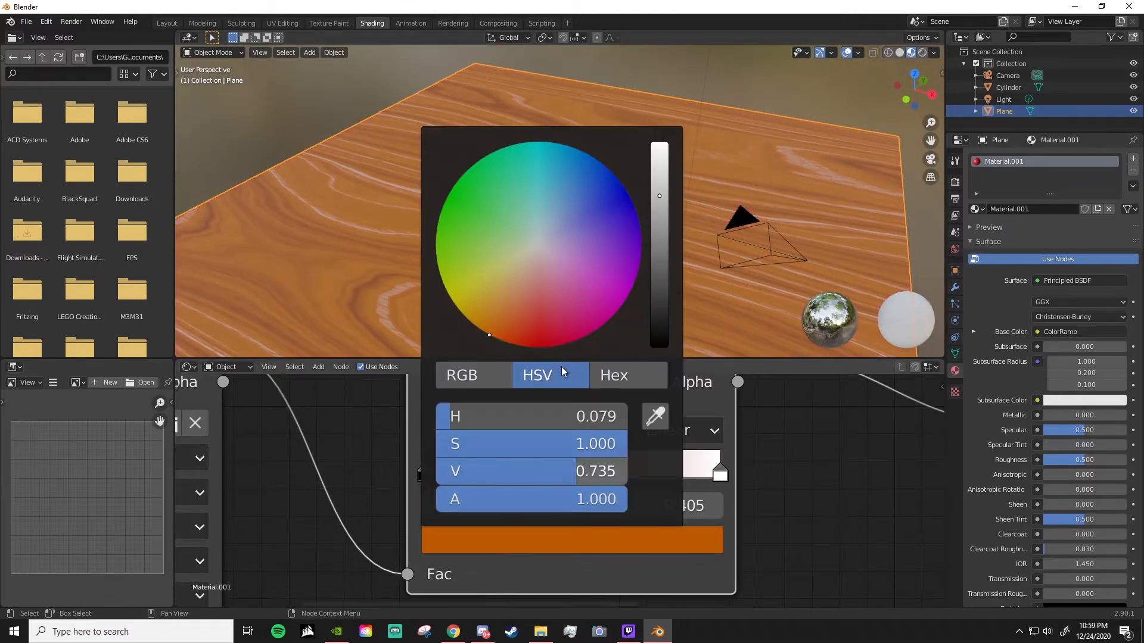
left_click_drag(663, 212, 660, 258)
left_click(721, 475)
left_click(649, 529)
left_click_drag(499, 272, 493, 291)
Scale the wooden plane up uniformly by about 1.1.
middle_click_drag(562, 299, 514, 252)
scroll(514, 257, "down", 3)
key("s")
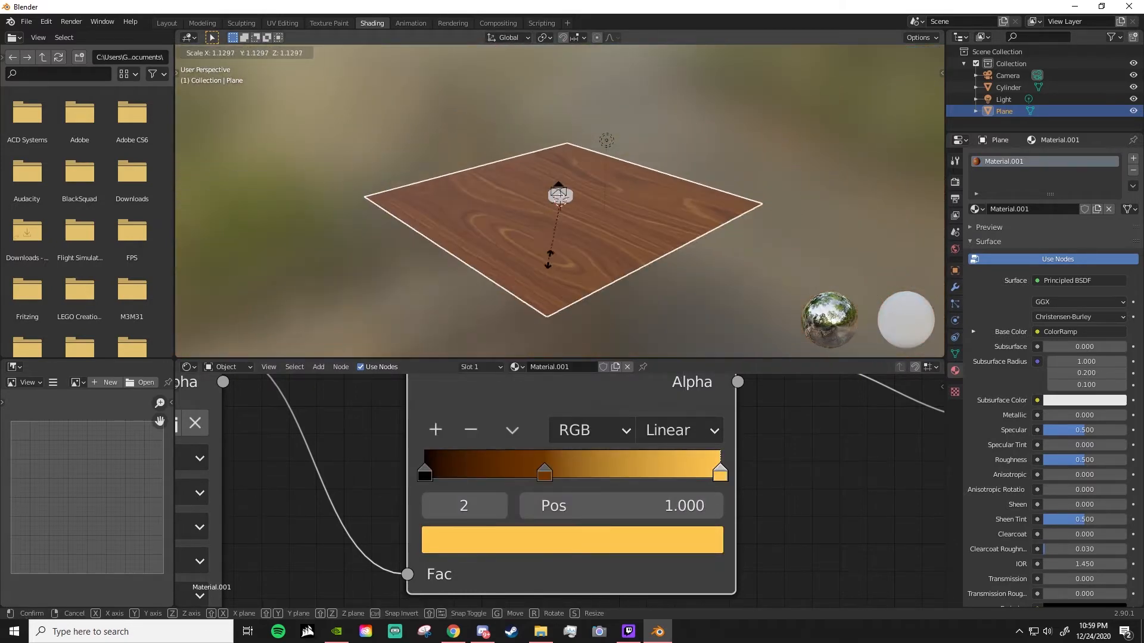
left_click(537, 257)
Add a Bump node to the plane's material, linking the wood image's Color to Height and the Bump's Normal to the Principled BSDF's Normal.
scroll(320, 496, "down", 5)
key("shift+a")
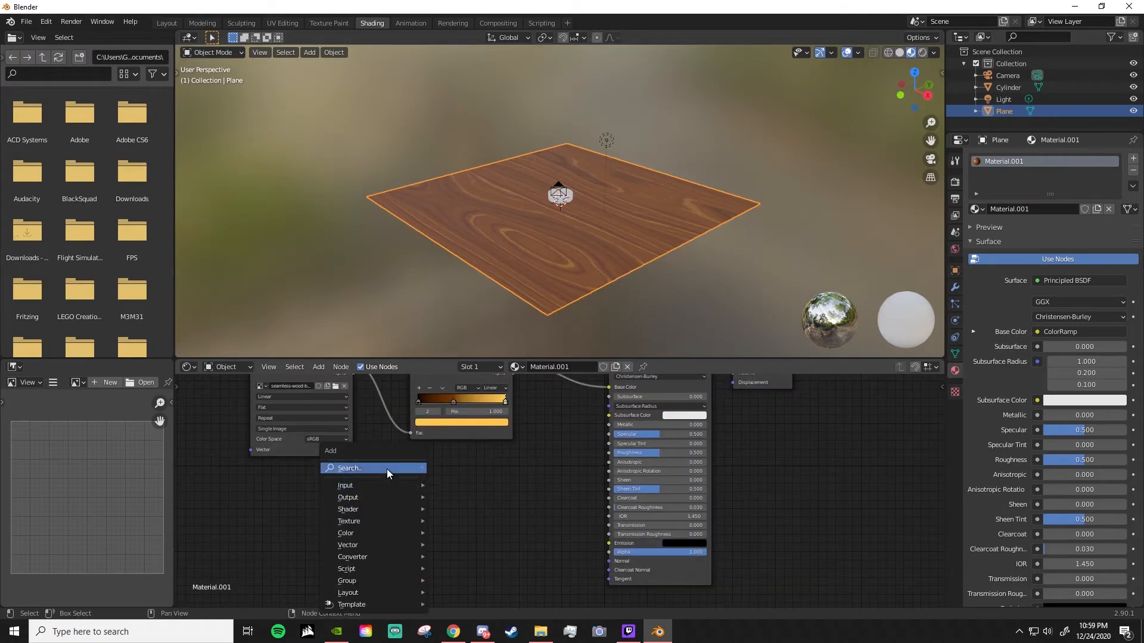
left_click(388, 468)
type("bump")
key("Return")
left_click(441, 460)
middle_click_drag(441, 460, 437, 522)
left_click_drag(349, 424, 447, 583)
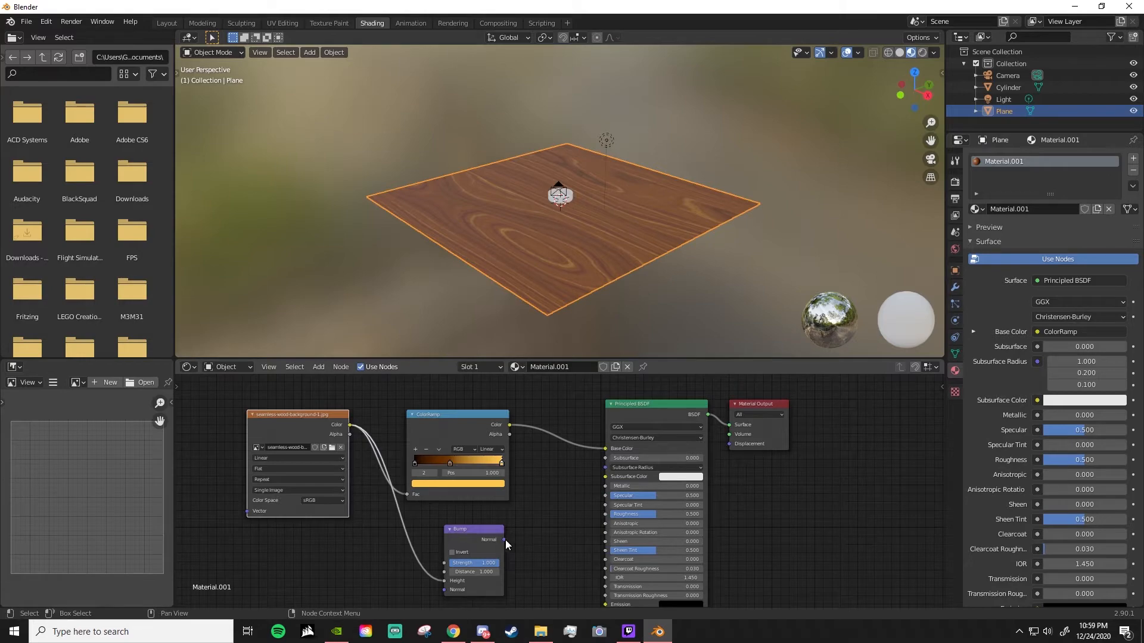
middle_click_drag(505, 539, 428, 450)
left_click_drag(428, 451, 528, 534)
Set the Bump strength of the plane's wood material to 0.200.
scroll(569, 152, "up", 5)
middle_click_drag(568, 152, 415, 217)
mouse_move(398, 475)
left_mouse_down()
mouse_move(365, 475)
mouse_move(383, 475)
left_mouse_up()
middle_click_drag(489, 119, 622, 119)
middle_click_drag(430, 89, 479, 132)
scroll(479, 133, "down", 5)
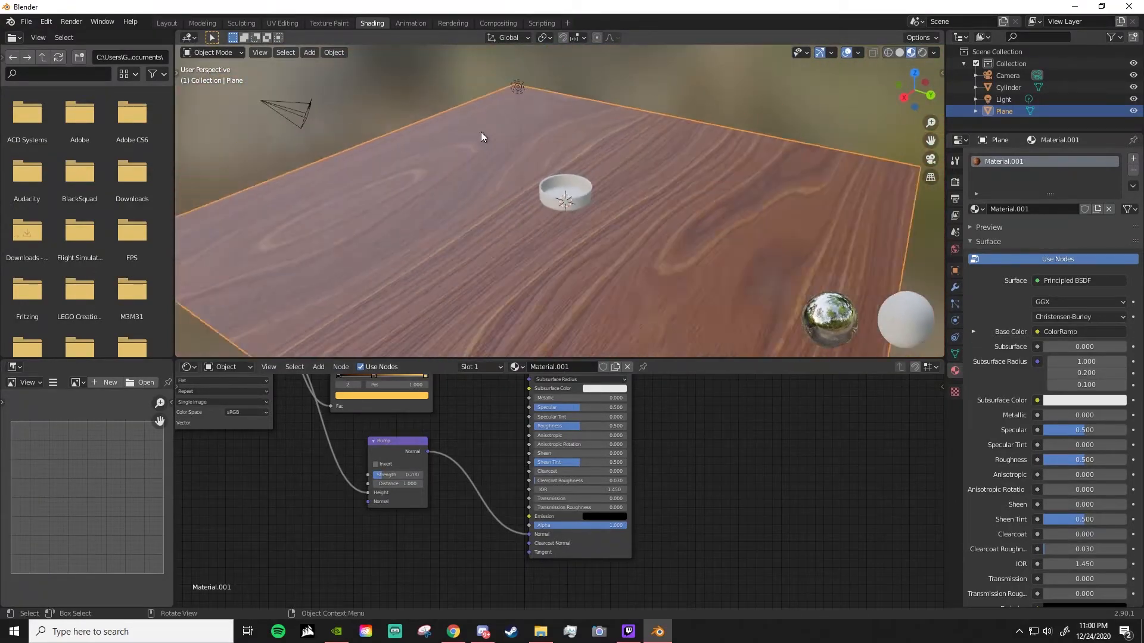
Select the bowl and create a new material for it.
left_click(566, 199)
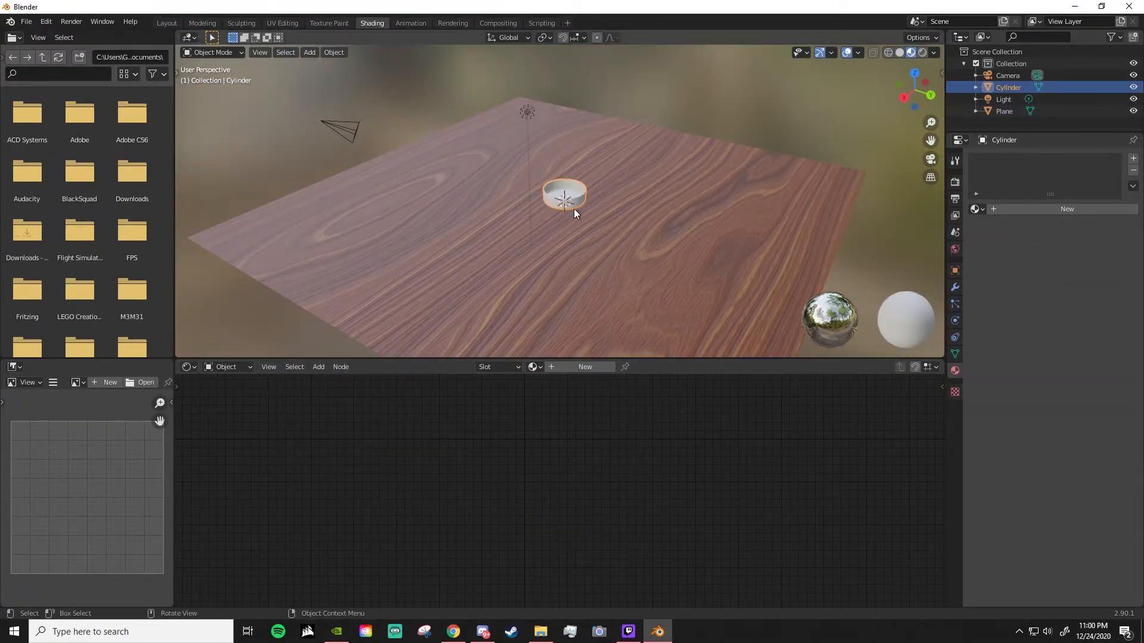
left_click(1025, 210)
middle_click_drag(331, 420, 257, 465)
Add an Image Texture node to the bowl's material and load a seamless wood background image into it.
key("shift+a")
left_click(272, 466)
type("image")
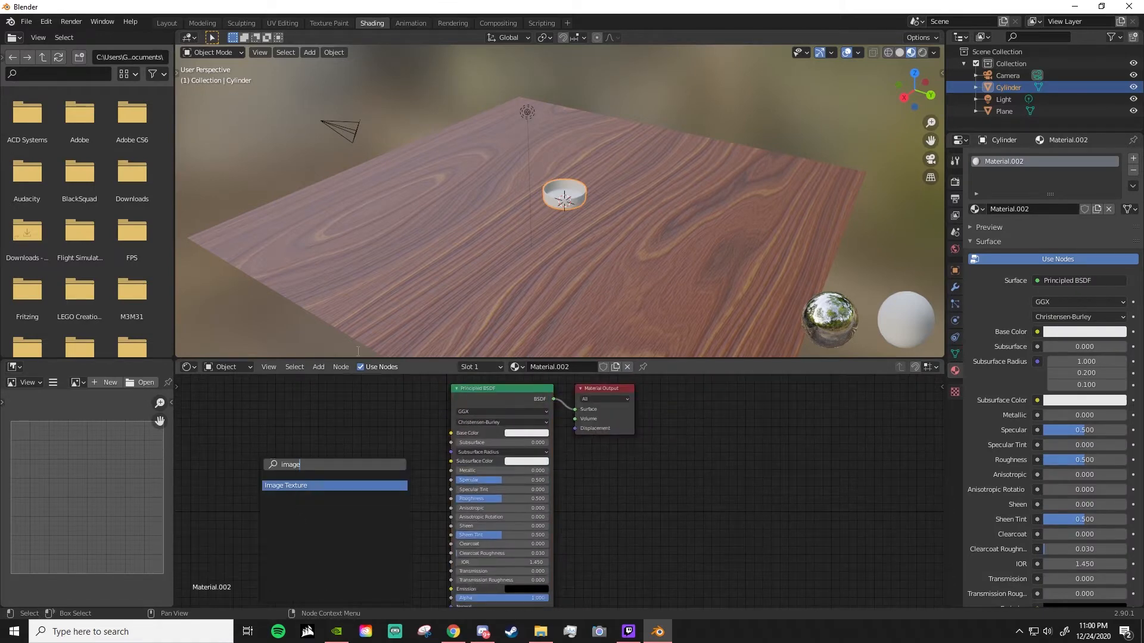
key("Return")
left_click(359, 455)
key("shift+a")
left_click(359, 452)
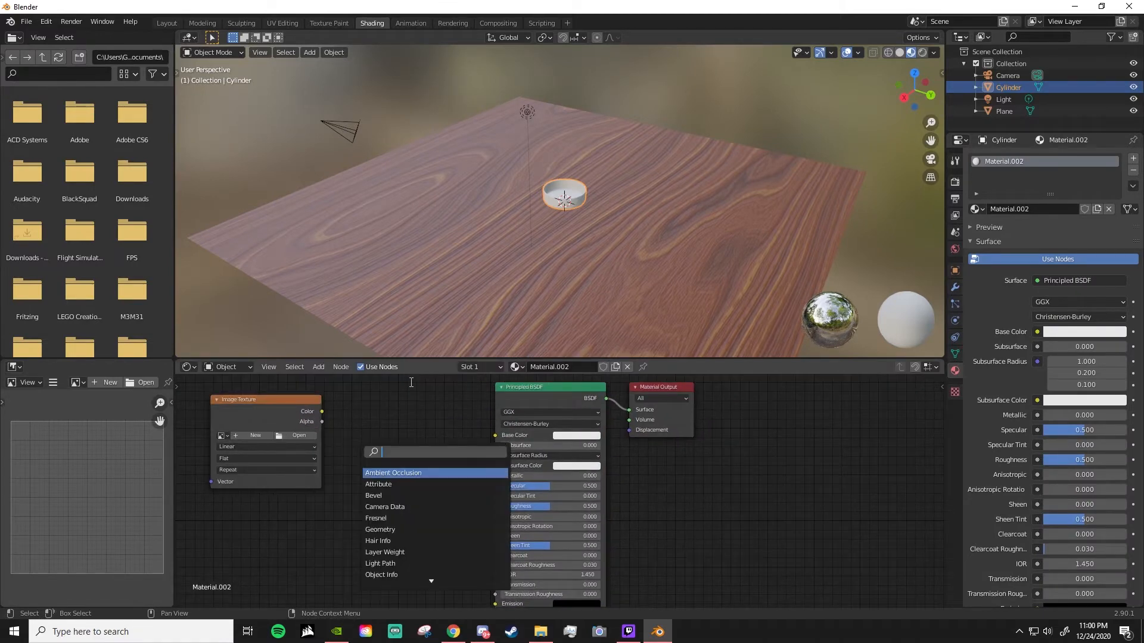
left_click(299, 436)
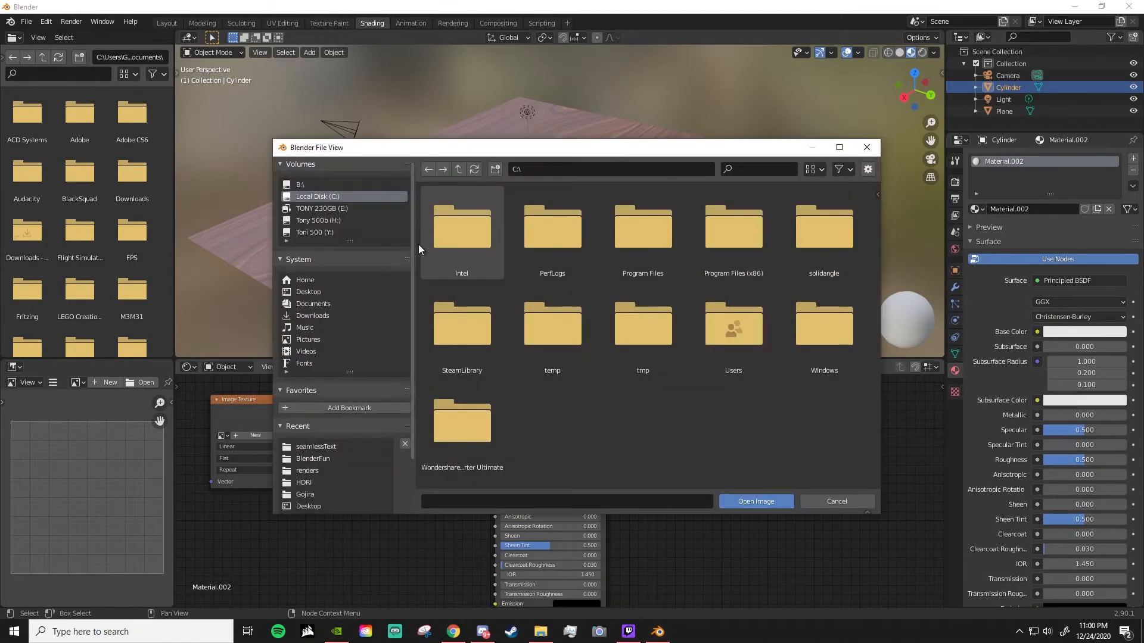
left_click(315, 448)
double_click(737, 412)
Add a ColorRamp node to the bowl's material, feed the wood image's Color into its Fac and link it to the Principled BSDF.
key("shift+a")
left_click(353, 428)
type("color")
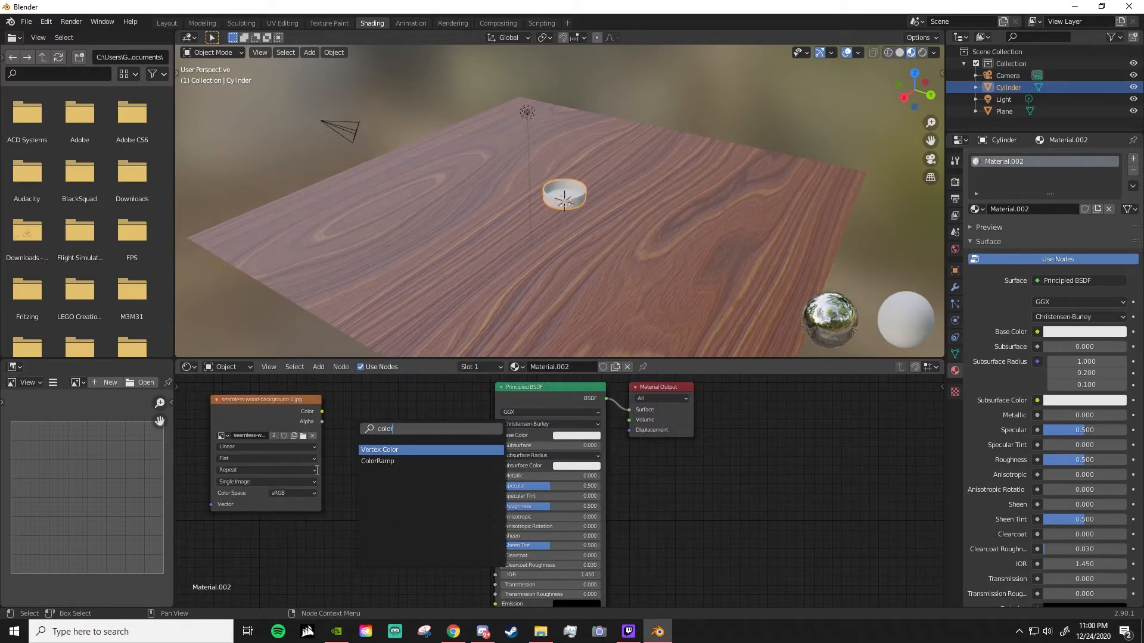
left_click(386, 461)
left_click(407, 406)
left_click_drag(322, 412, 361, 498)
left_click_drag(469, 424, 459, 570)
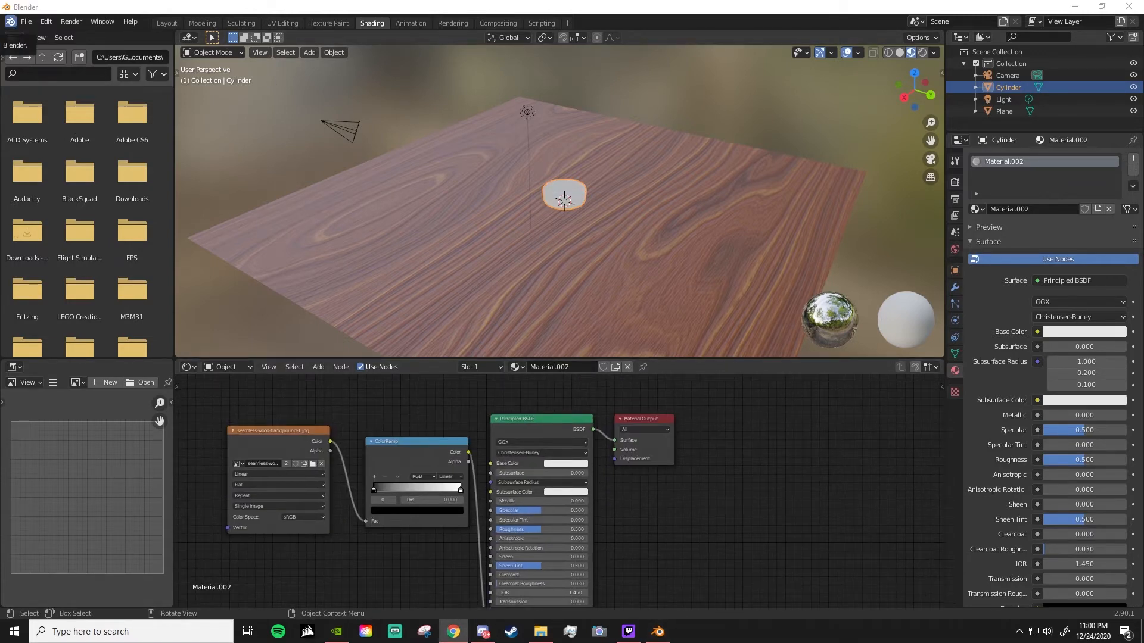
Unlink the wood image and delete the Image Texture node from the bowl's material.
left_click(321, 464)
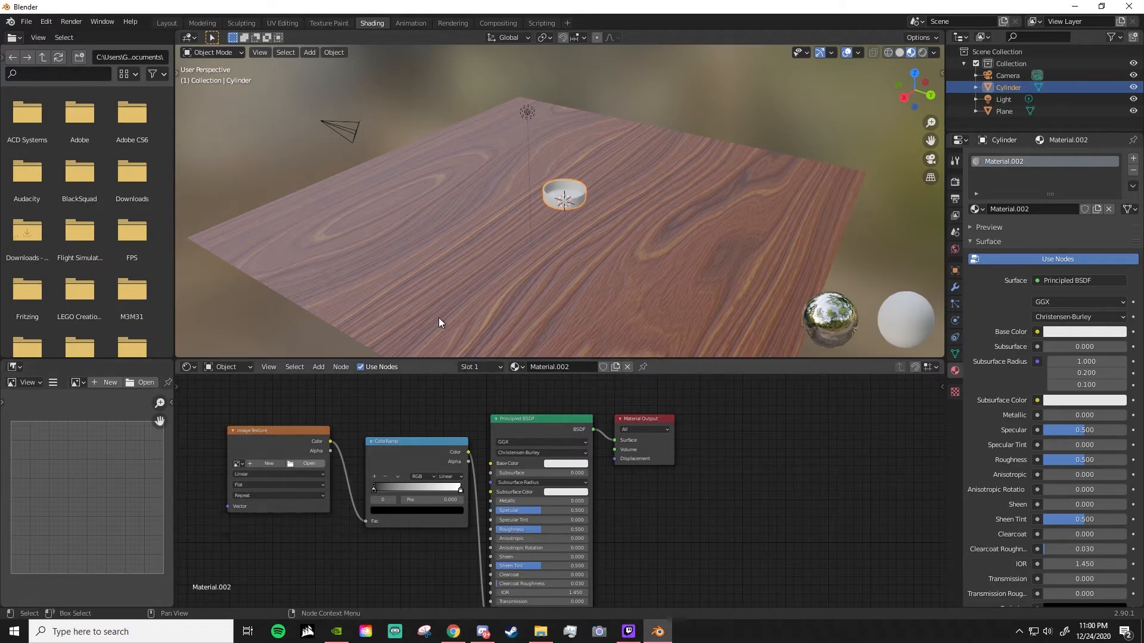
scroll(663, 223, "up", 9)
middle_click_drag(663, 223, 629, 257)
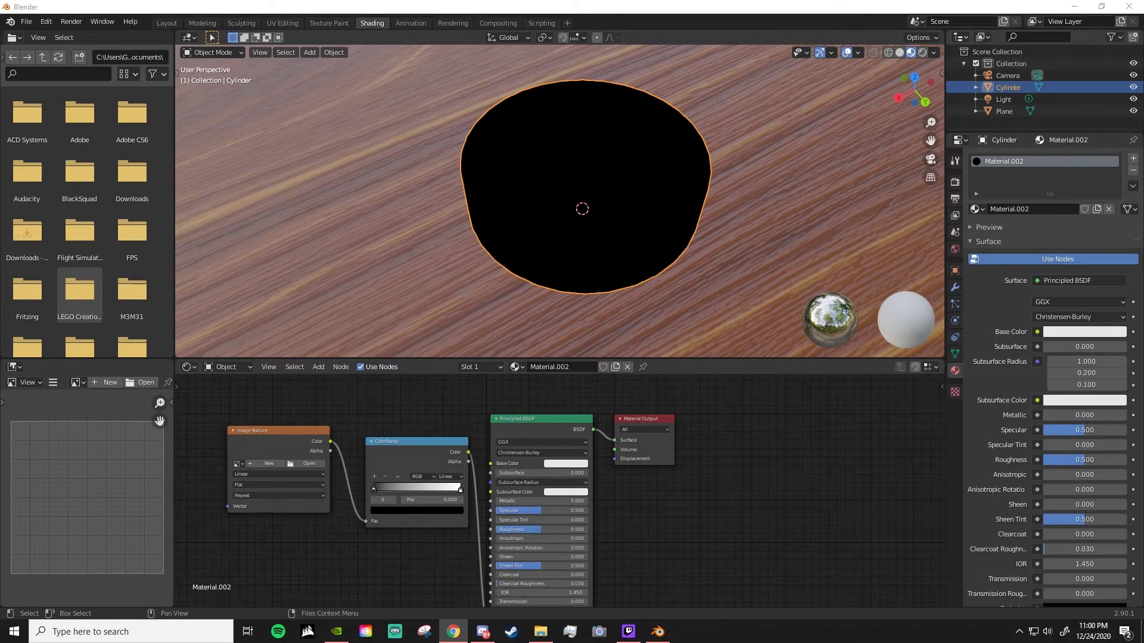
left_click(277, 429)
key("x")
Add a Noise Texture node to the bowl's material and connect its Color to the ColorRamp's Fac.
middle_click_drag(207, 460, 258, 452)
key("shift+a")
left_click(260, 452)
type("noise")
key("Return")
left_click(308, 456)
left_click_drag(309, 465, 418, 514)
Color the middle stop of the bowl's ColorRamp red and set the Noise Texture scale to 8.200.
scroll(565, 260, "up", 2)
middle_click_drag(620, 248, 561, 249)
scroll(477, 480, "down", 1)
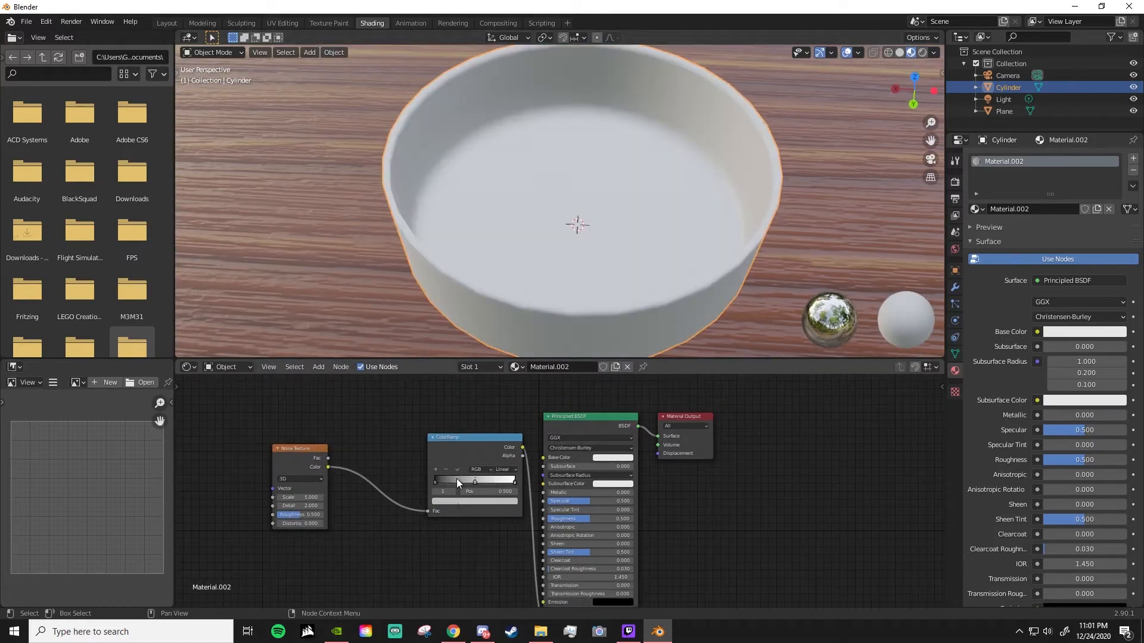
left_click(440, 503)
left_click_drag(466, 426, 469, 446)
left_click_drag(301, 497, 319, 497)
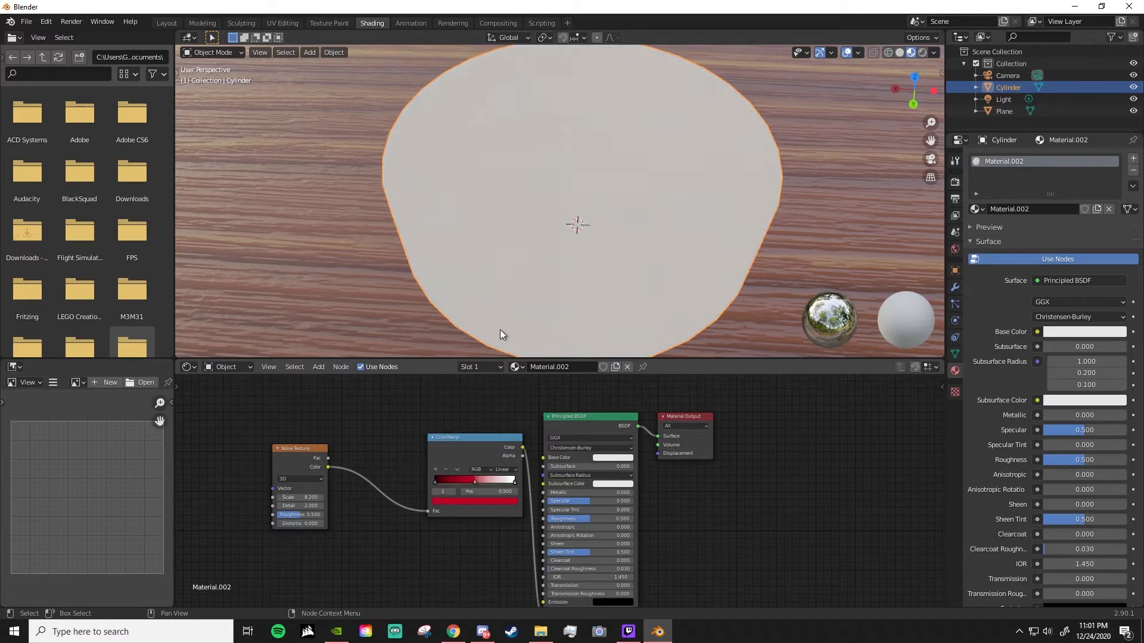
Delete the Noise Texture node from the bowl's material.
scroll(440, 297, "down", 5)
left_click_drag(302, 458, 344, 423)
key("x")
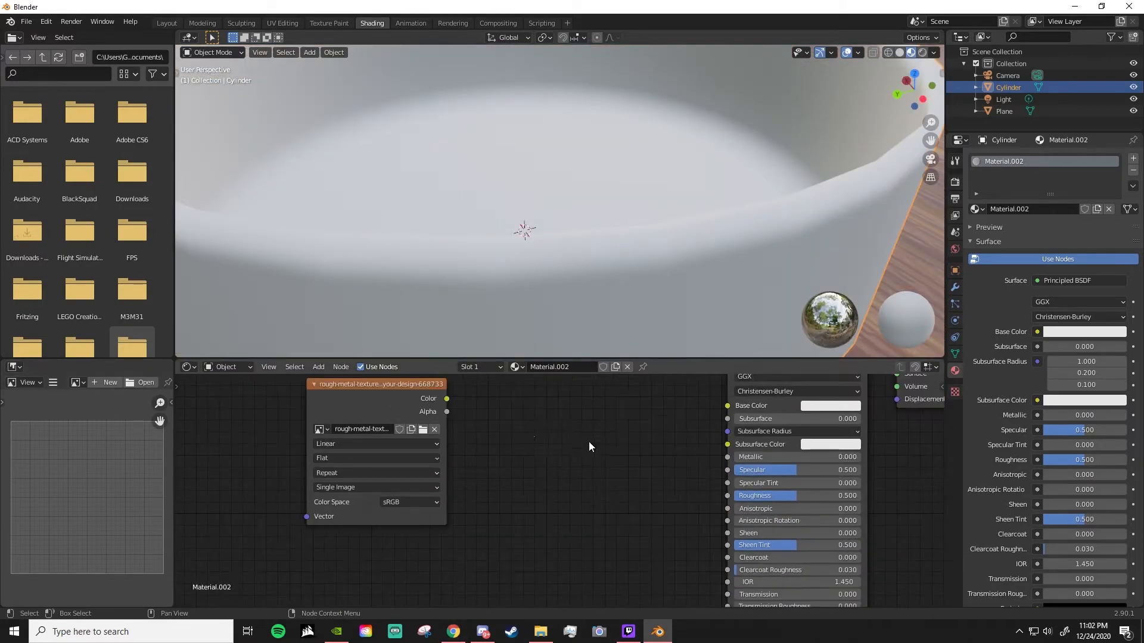
Connect the rough-metal image's Color to the bowl material's Base Color and move the image node farther from the Principled BSDF.
left_click_drag(426, 433, 705, 440)
scroll(564, 242, "down", 6)
middle_click_drag(565, 241, 616, 218)
scroll(569, 191, "up", 5)
scroll(569, 191, "down", 4)
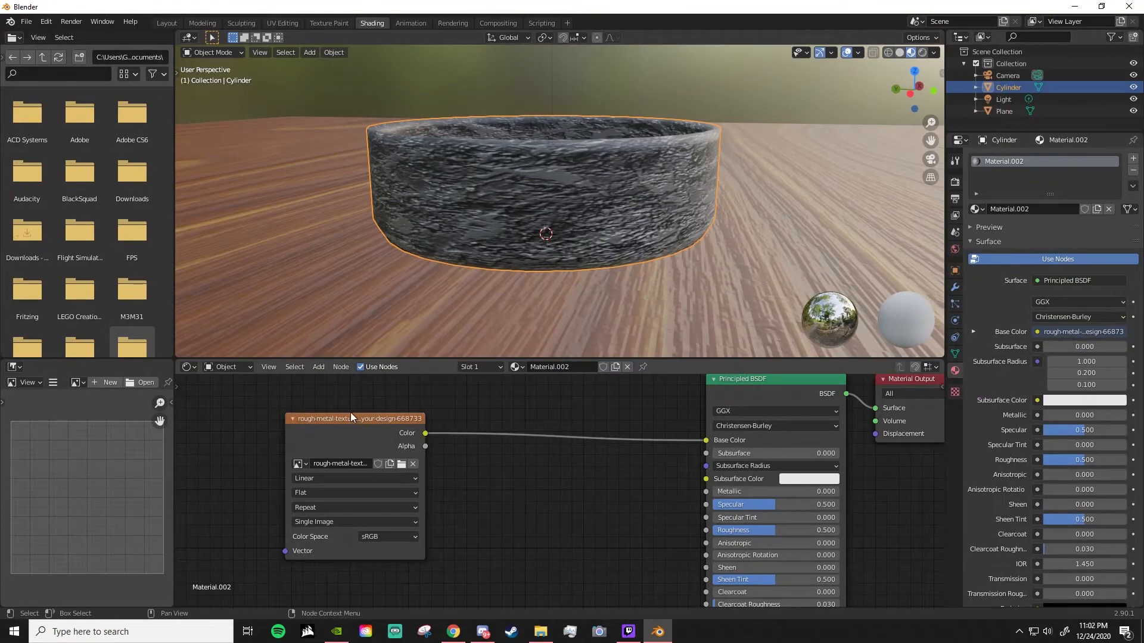
left_click_drag(351, 416, 299, 412)
middle_click_drag(524, 280, 542, 258)
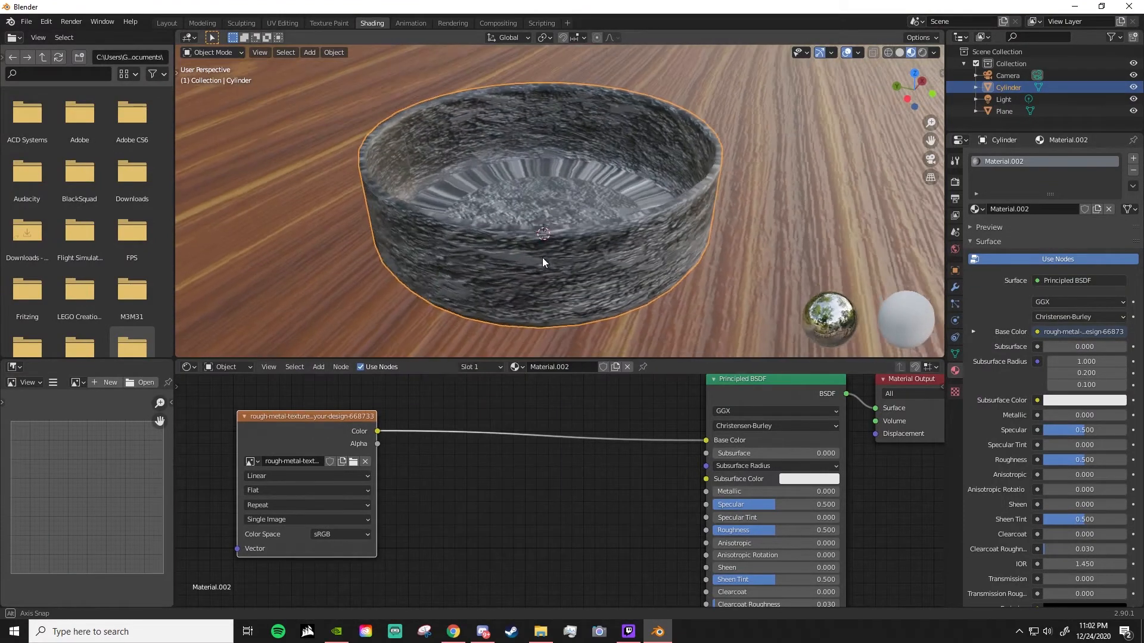
Insert a ColorRamp node between the rough-metal image and the Base Color of the bowl's material.
left_click_drag(295, 411, 482, 424)
middle_click_drag(519, 321, 539, 273)
left_click_drag(492, 427, 294, 413)
key("shift+a")
left_click(456, 470)
type("ramp")
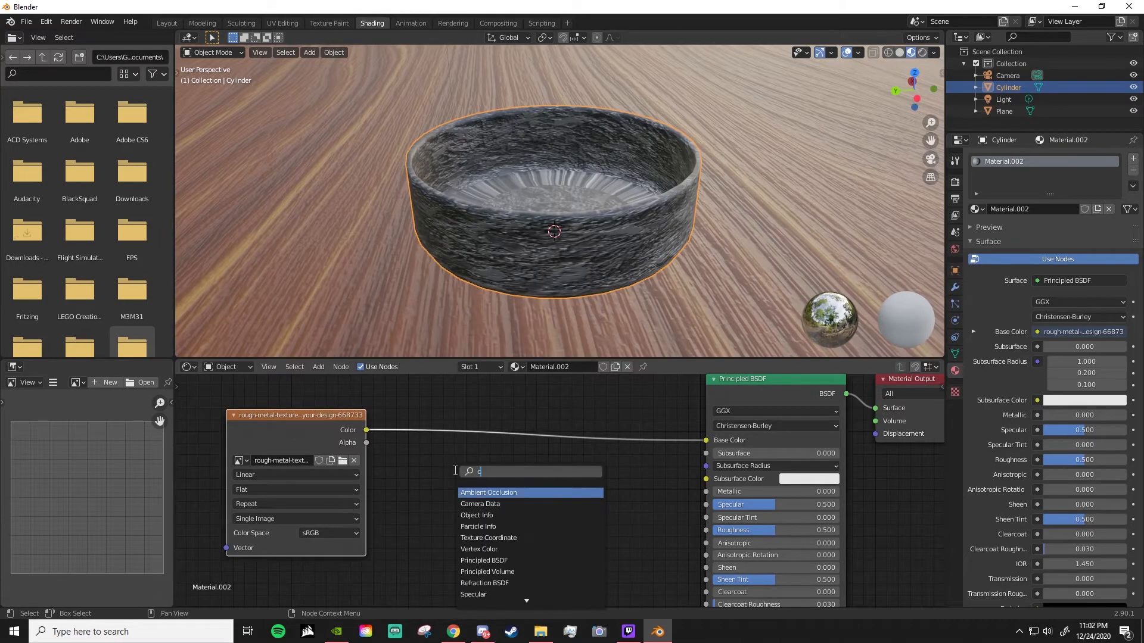
key("Return")
left_click(496, 447)
Move the bowl ramp's black stop slightly inward and its white stop to position 0.786 for stronger contrast.
middle_click_drag(523, 230, 501, 298)
scroll(559, 222, "up", 5)
scroll(562, 209, "down", 4)
left_click_drag(588, 489, 563, 489)
mouse_move(470, 489)
left_mouse_down()
mouse_move(511, 489)
mouse_move(477, 492)
left_mouse_up()
mouse_move(563, 492)
left_mouse_down()
mouse_move(543, 491)
mouse_move(563, 493)
left_mouse_up()
left_click(562, 489)
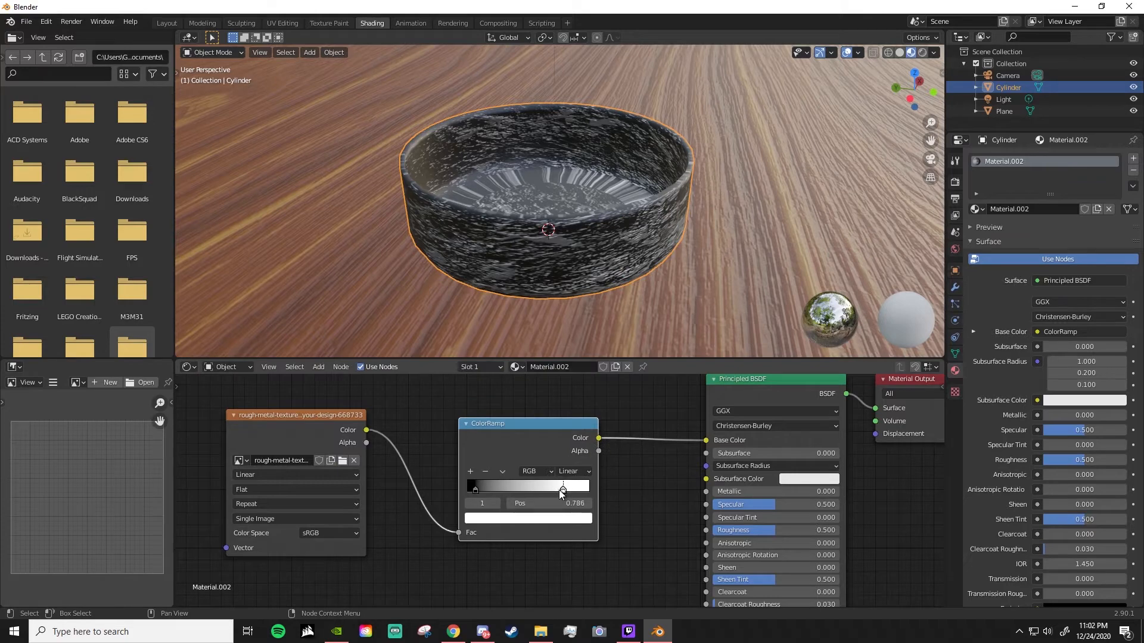
Add a middle stop at about 0.46 to the bowl's ColorRamp and darken its color.
left_click_drag(464, 464, 468, 465)
left_click(478, 473)
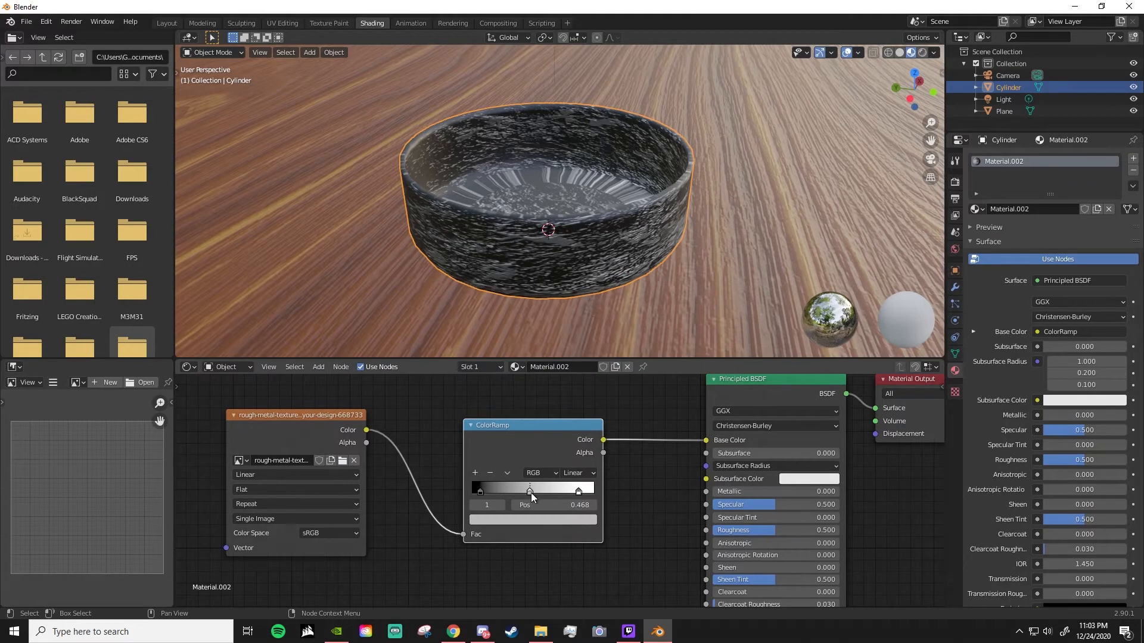
left_click(537, 519)
left_click_drag(571, 407, 569, 412)
middle_click_drag(578, 251, 557, 202)
scroll(577, 201, "up", 4)
scroll(578, 202, "down", 4)
Add a Bump node to the bowl's material, linking the rough-metal image's Color to Height and the Bump's Normal to the Principled BSDF's Normal.
left_click_drag(529, 425, 556, 389)
left_click(437, 511)
key("shift+a")
left_click(405, 464)
type("bum")
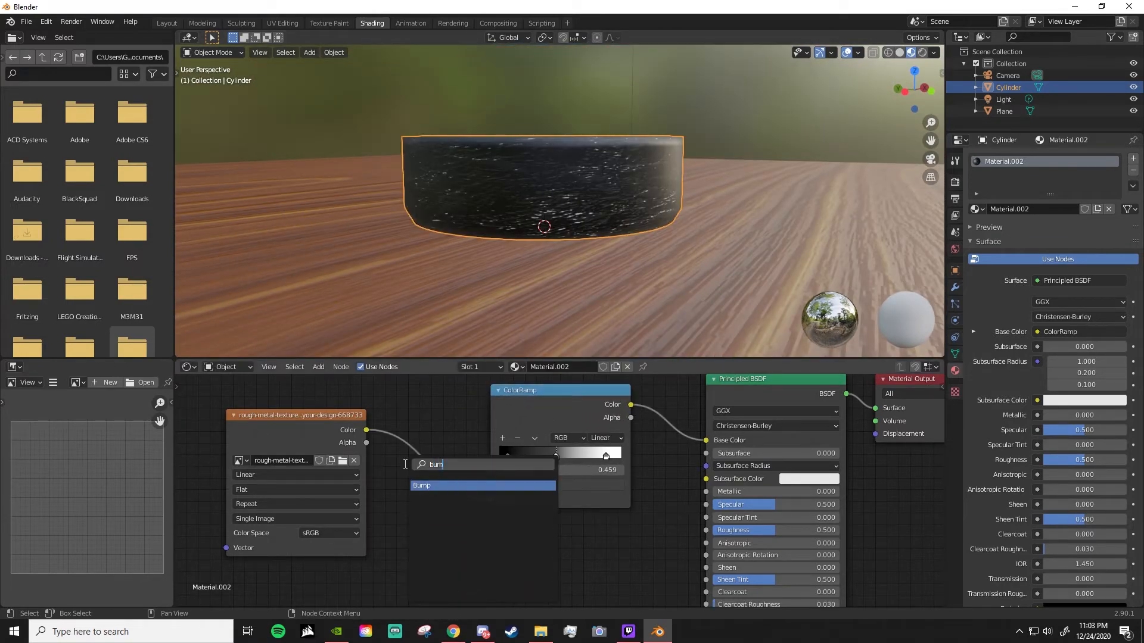
type("p")
key("Return")
left_click(482, 517)
left_click_drag(366, 429, 458, 585)
middle_click_drag(583, 535, 413, 388)
scroll(411, 394, "down", 2)
left_click_drag(404, 402, 549, 529)
Lower the Bump strength of the bowl's rough-metal material.
middle_click_drag(595, 173, 597, 188)
middle_click_drag(393, 383, 400, 383)
left_click_drag(374, 431, 338, 432)
scroll(638, 178, "up", 4)
middle_click_drag(638, 177, 455, 179)
Render the scene through the camera to check the materials, and close the render window.
left_click(334, 71)
key("KP_0")
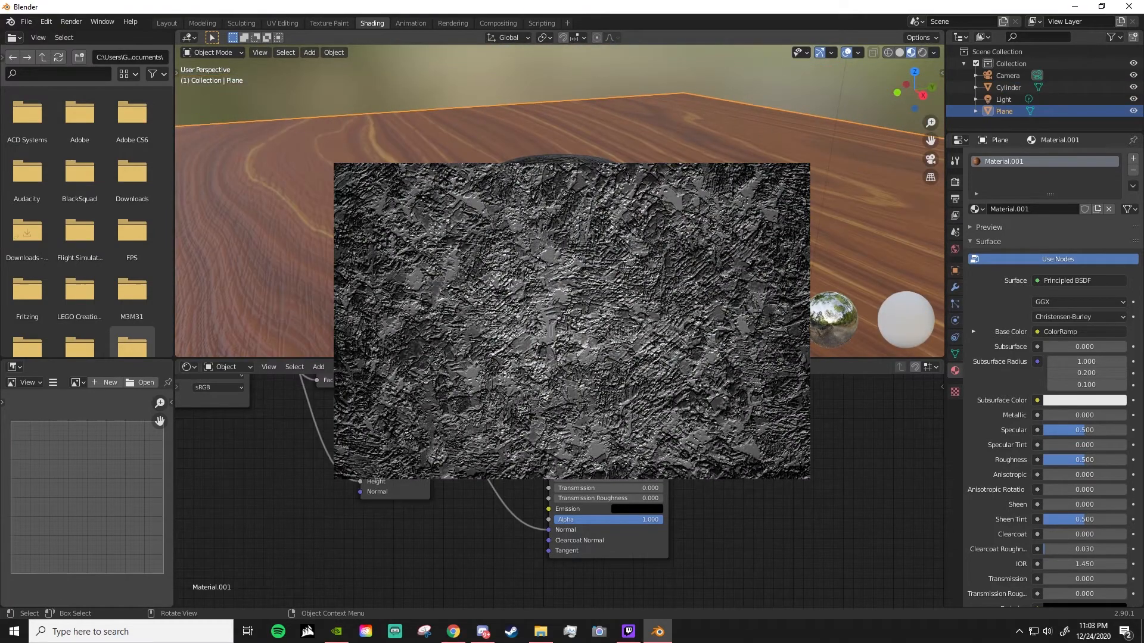
key("F12")
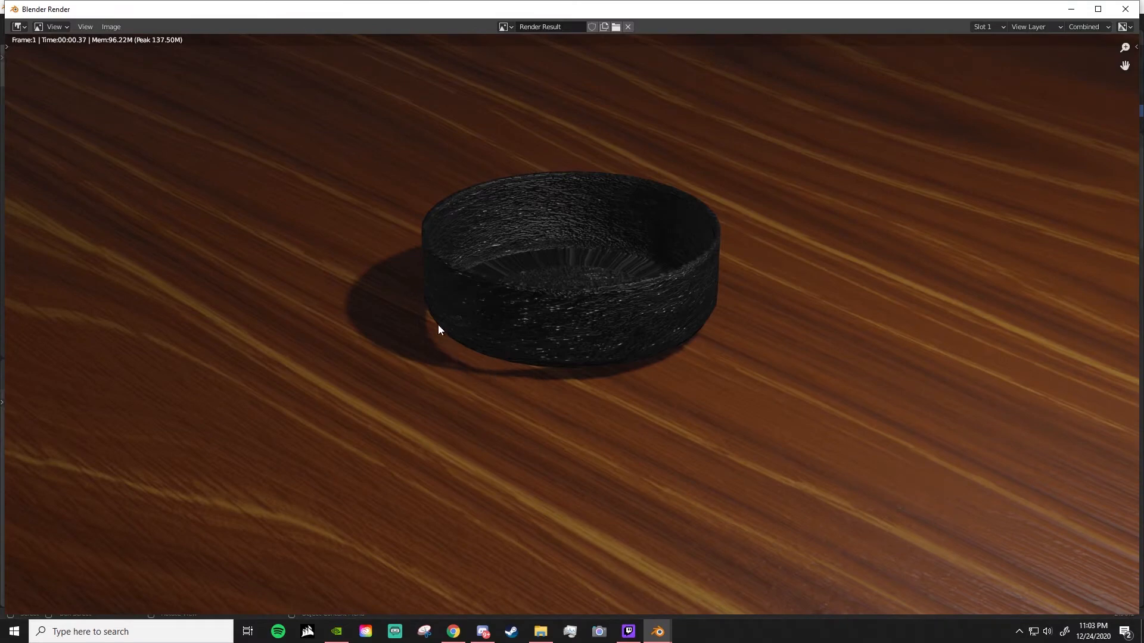
left_click(1126, 10)
scroll(643, 198, "down", 2)
middle_click_drag(643, 197, 631, 143)
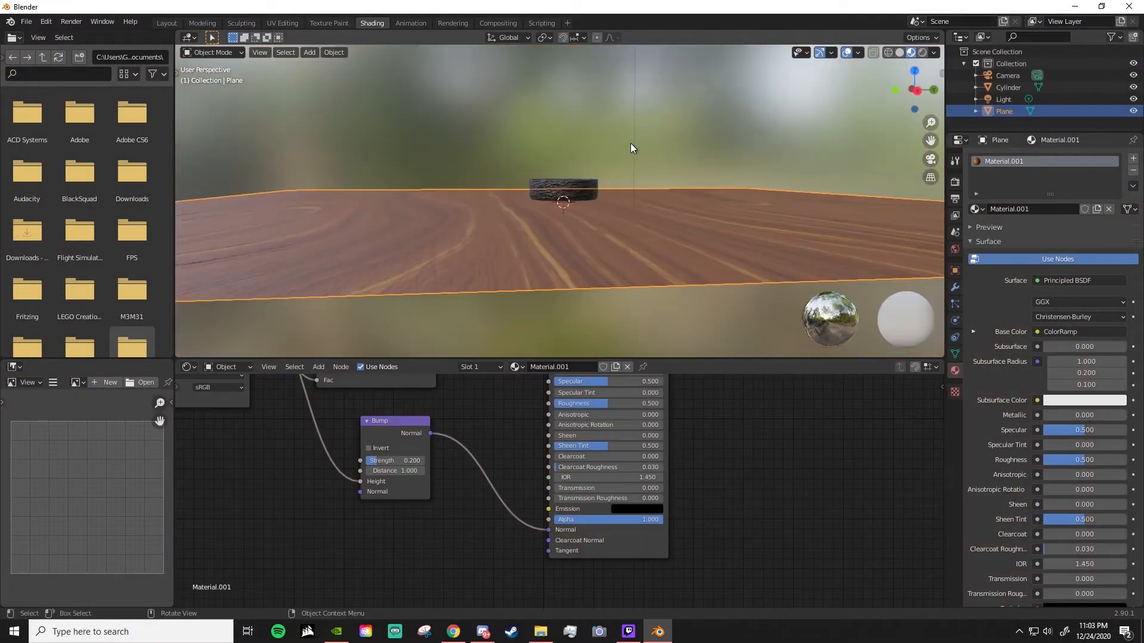
Select the bowl, preview its material in the Layout workspace, and shift it vertically so its base sits on the wooden plane.
key("KP_3")
scroll(621, 212, "up", 6)
scroll(621, 212, "up", 2)
scroll(538, 166, "down", 3)
left_click(539, 166)
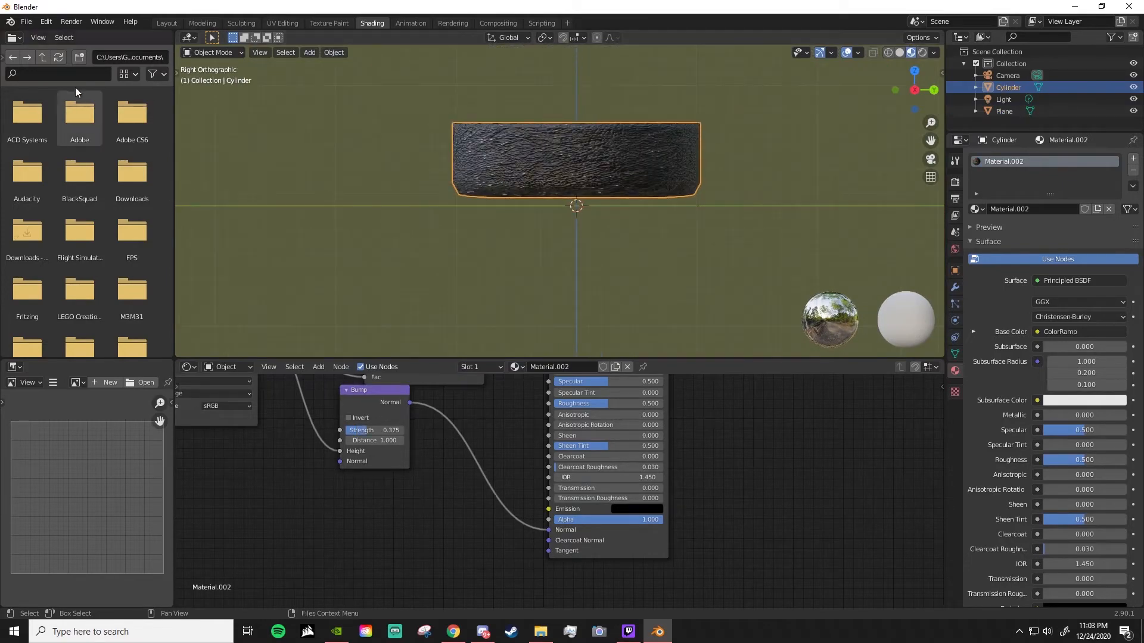
left_click(166, 23)
left_click(911, 52)
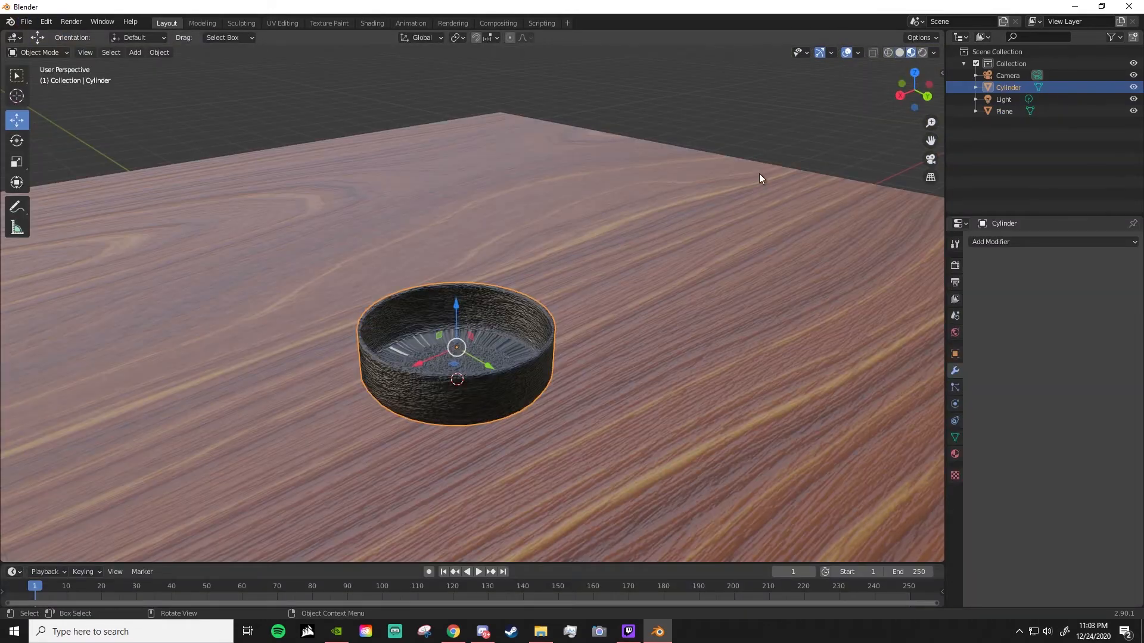
key("KP_3")
scroll(498, 399, "up", 6)
middle_click_drag(498, 404, 565, 222, "shift")
left_click_drag(511, 237, 503, 263)
Examine the bowl's contact with the wooden plane and its inside from several angles.
middle_click_drag(571, 210, 463, 326)
scroll(566, 231, "down", 6)
key("alt+a")
left_click(463, 326)
key("KP_3")
middle_click_drag(492, 243, 434, 298)
scroll(434, 238, "up", 6)
middle_click_drag(434, 238, 438, 203)
scroll(492, 278, "down", 4)
middle_click_drag(524, 170, 545, 180)
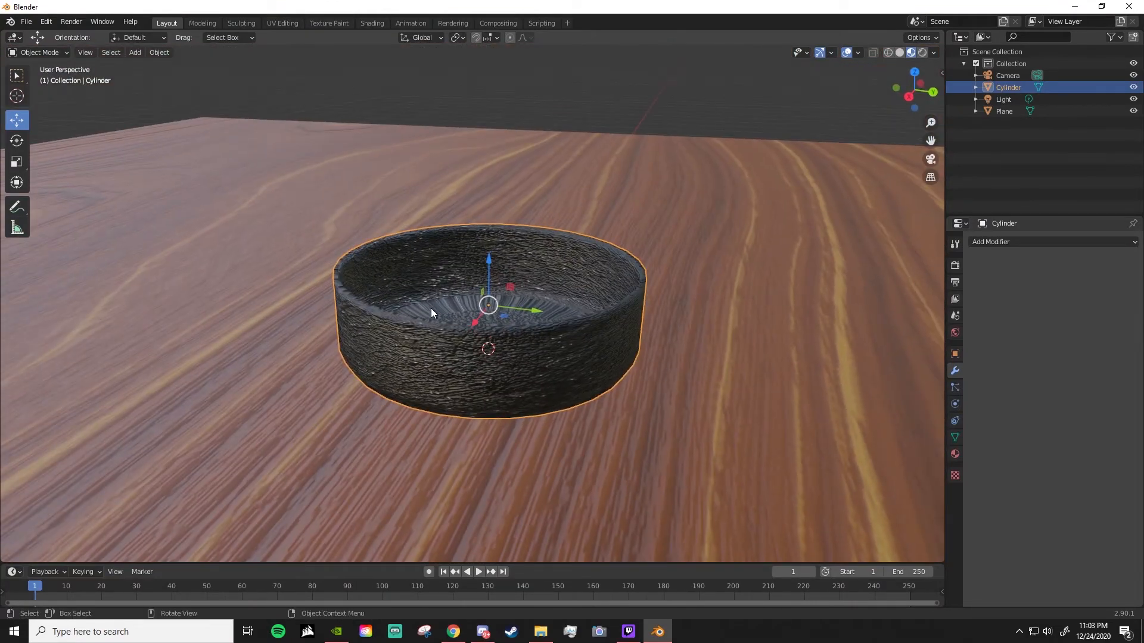
Add a UV sphere at the centre of the bowl.
key("shift+a")
key("shift+a")
mouse_move(395, 295)
key("shift+a")
mouse_move(359, 306)
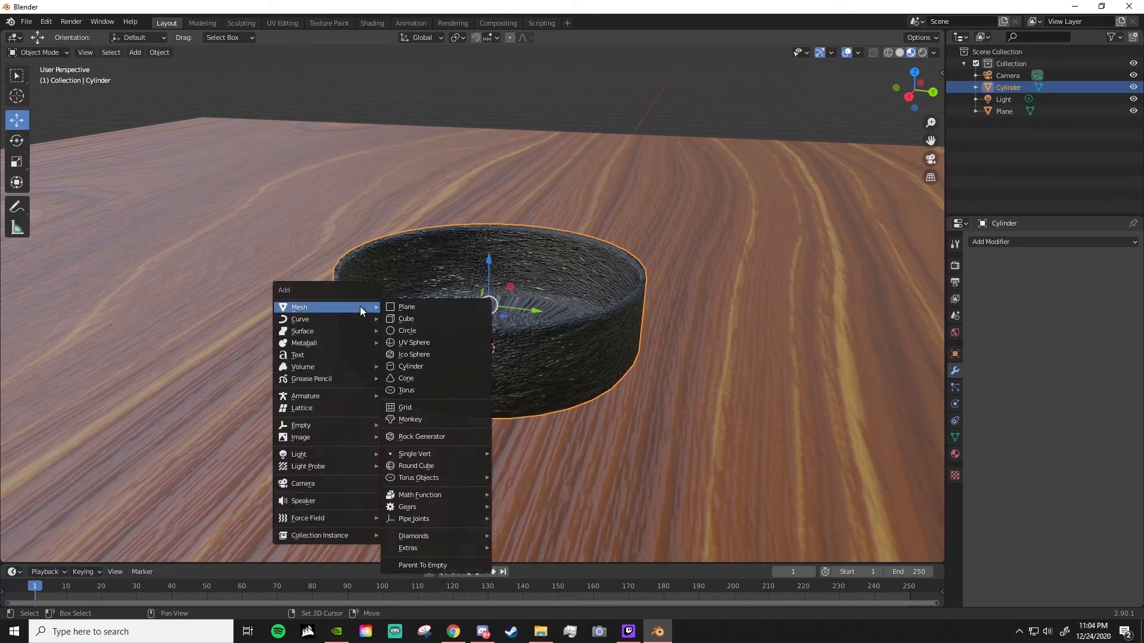
left_click(433, 341)
middle_click_drag(435, 342, 515, 326)
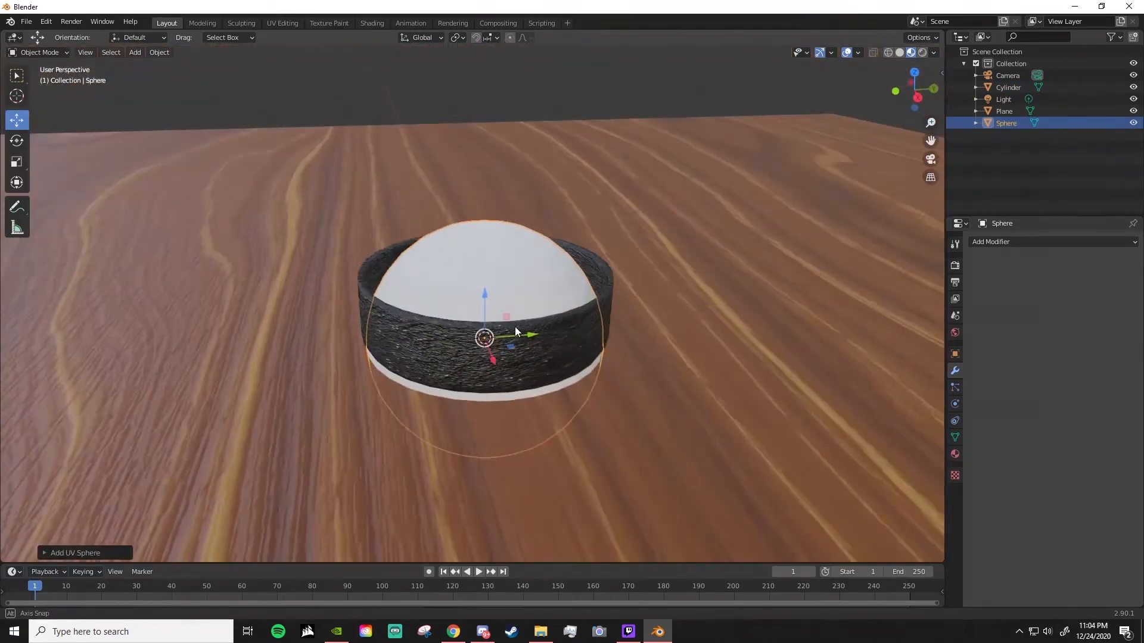
Flatten the sphere along Z and raise it inside the bowl.
left_click(24, 163)
left_click_drag(487, 295, 480, 324)
middle_click_drag(480, 324, 470, 292)
left_click(24, 119)
left_click_drag(486, 297, 477, 251)
middle_click_drag(478, 250, 474, 292)
scroll(474, 292, "up", 4)
middle_click_drag(474, 292, 310, 248)
Hide the bowl and adjust the flattened sphere along Z with the Transform tool so it fits as the bowl's filling.
left_click(16, 182)
middle_click_drag(437, 271, 376, 242)
left_click(377, 242)
left_click(1134, 87)
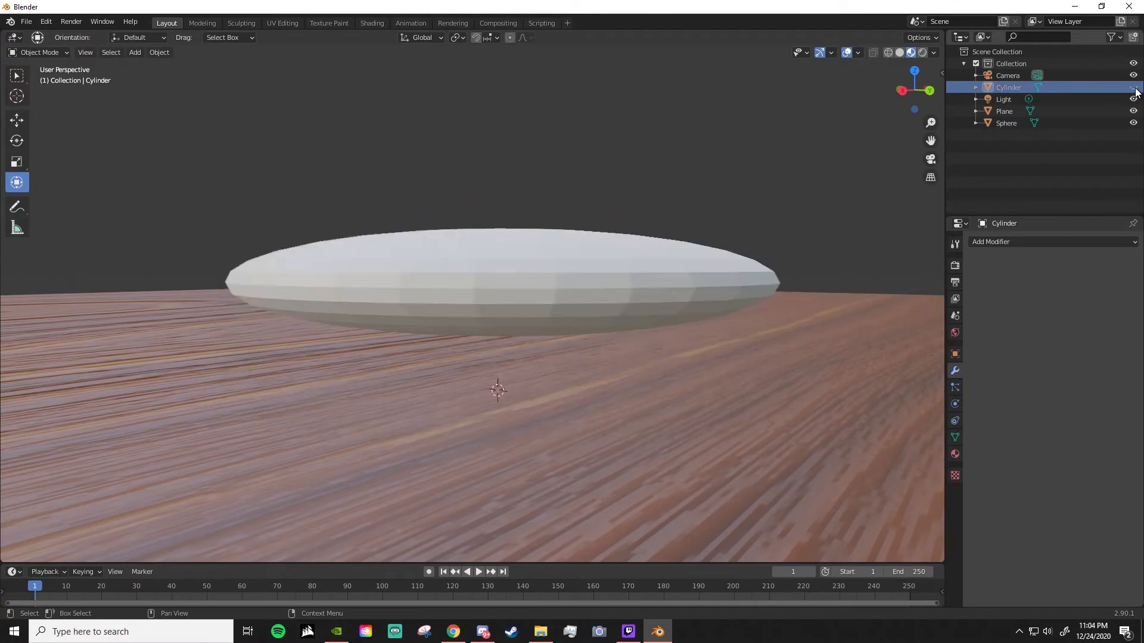
left_click(561, 262)
left_click_drag(502, 247, 501, 266)
mouse_move(559, 233)
middle_mouse_down()
mouse_move(547, 269)
mouse_move(548, 238)
middle_mouse_up()
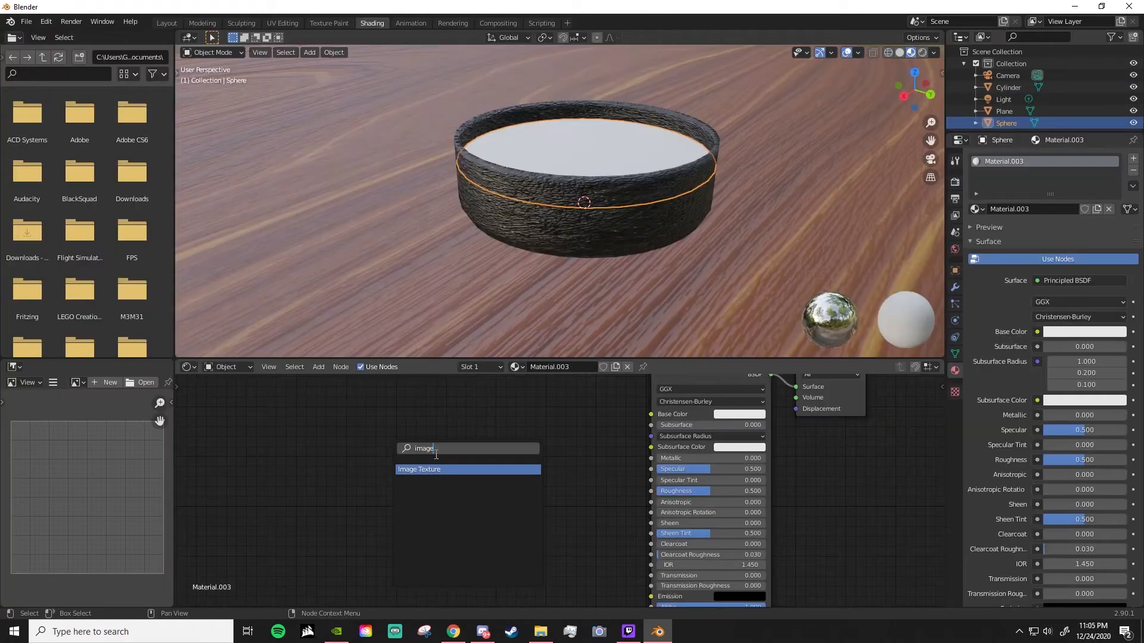
Add an Image Texture node to the sphere's material, link its Color to Base Color, and load Chipotle_Guacamole_031.jpg.
key("Return")
middle_click_drag(487, 542, 429, 592)
left_click_drag(446, 499, 580, 488)
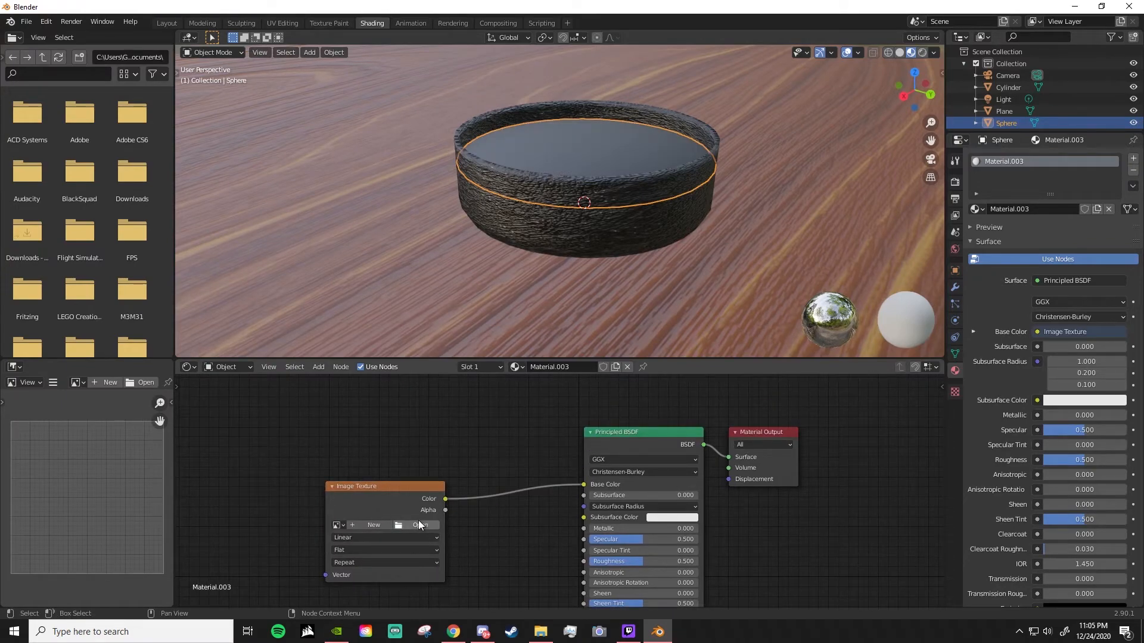
left_click(418, 524)
left_click(341, 447)
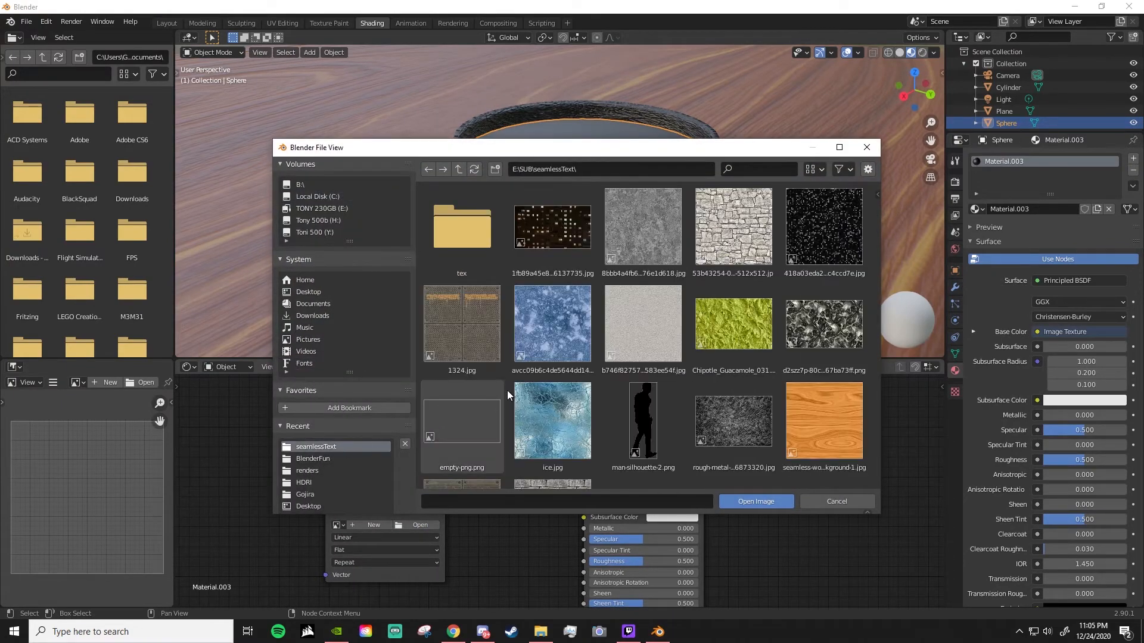
double_click(745, 338)
middle_click_drag(683, 167, 417, 351)
scroll(645, 231, "up", 4)
Move the guacamole image node aside and add a Bump node between it and the Principled BSDF.
left_click_drag(386, 485, 286, 448)
middle_click_drag(397, 497, 507, 506)
key("shift+a")
left_click(452, 468)
type("bump")
key("Return")
left_click(543, 528)
Link the Bump's Normal output to the Principled BSDF's Normal, and the guacamole image's Color to the Bump's Normal input.
middle_click_drag(543, 529, 579, 467)
left_click_drag(449, 398, 527, 520)
middle_click_drag(659, 490, 561, 437)
scroll(562, 438, "down", 2)
left_click_drag(495, 435, 609, 578)
scroll(563, 223, "up", 4)
middle_click_drag(560, 220, 566, 260)
mouse_move(463, 459)
left_mouse_down()
mouse_move(441, 459)
mouse_move(468, 458)
left_mouse_up()
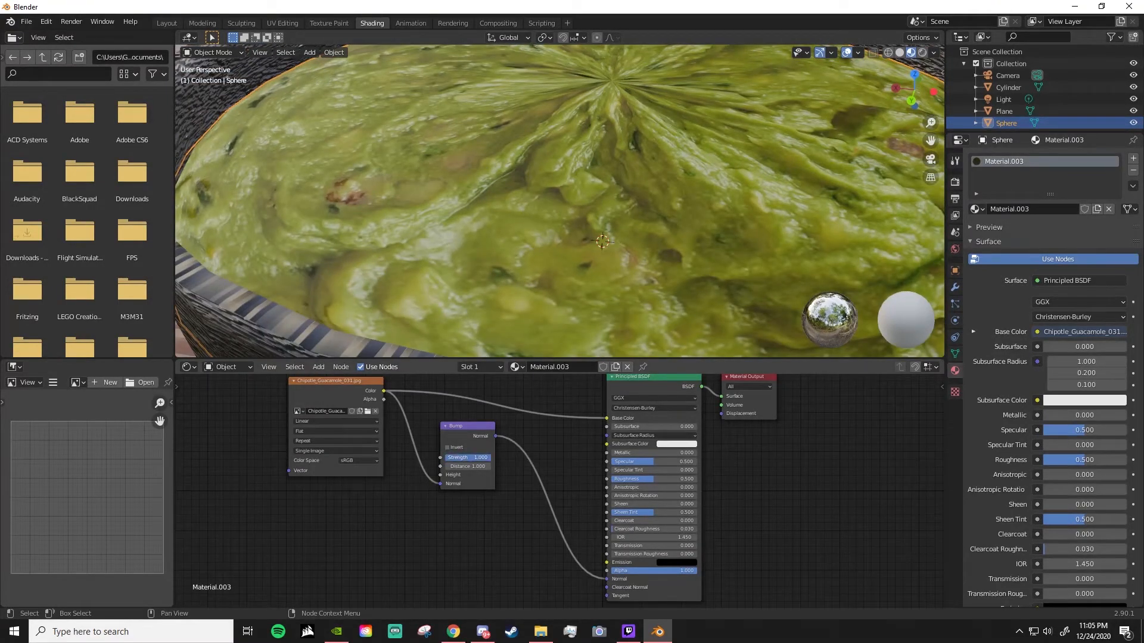
Add a Texture Coordinate node to the guacamole material and place it before the Mapping node.
scroll(422, 234, "down", 6)
middle_click_drag(591, 231, 564, 189)
scroll(564, 189, "up", 6)
left_click_drag(322, 380, 409, 402)
middle_click_drag(184, 424, 329, 452)
key("shift+a")
left_click(351, 455)
type("texture coord")
key("Return")
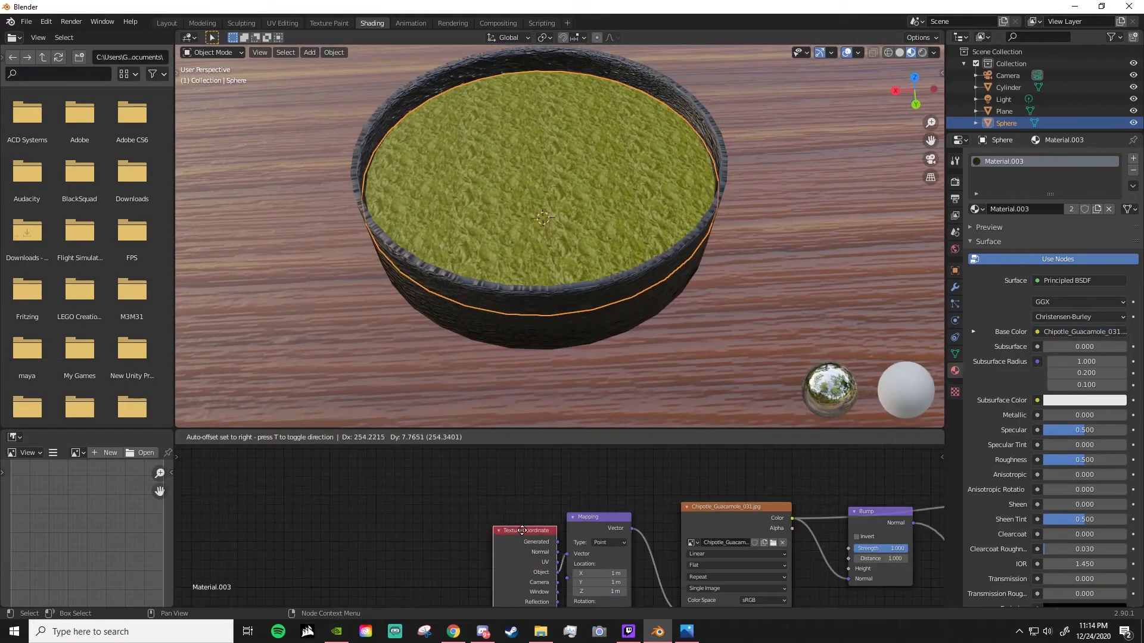
left_click(509, 525)
Set the guacamole material's Roughness to 1.000 and Metallic to 0.327.
scroll(590, 187, "up", 5)
middle_click_drag(589, 187, 591, 262)
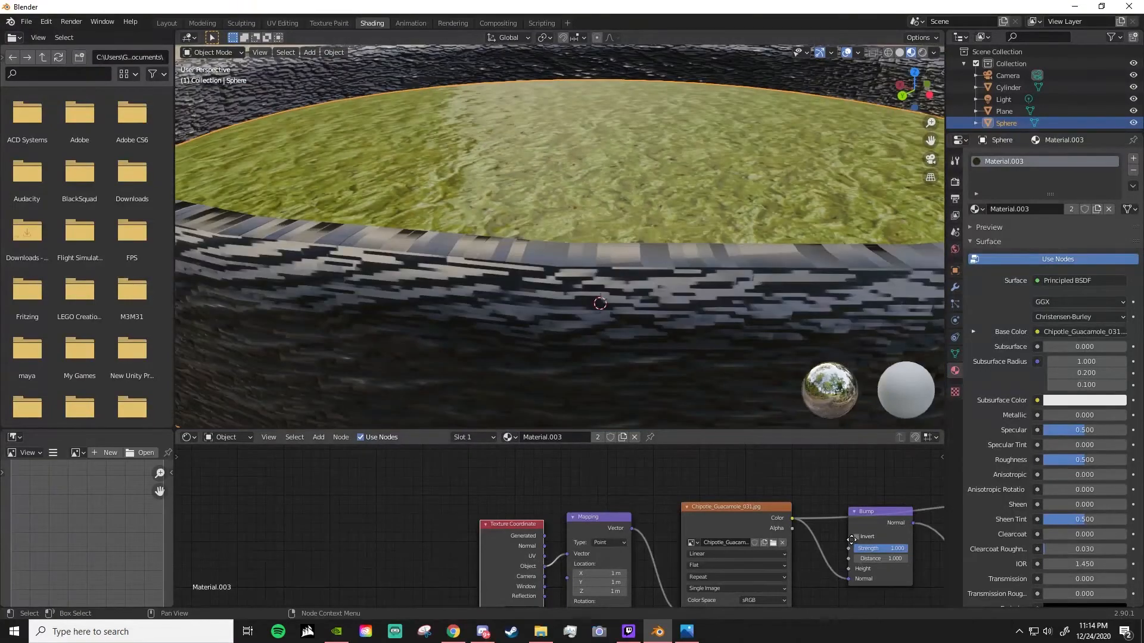
middle_click_drag(855, 535, 464, 489)
scroll(692, 555, "up", 1)
middle_click_drag(692, 555, 655, 566)
left_click_drag(655, 541, 710, 541)
mouse_move(630, 508)
left_mouse_down()
mouse_move(647, 508)
mouse_move(637, 509)
left_mouse_up()
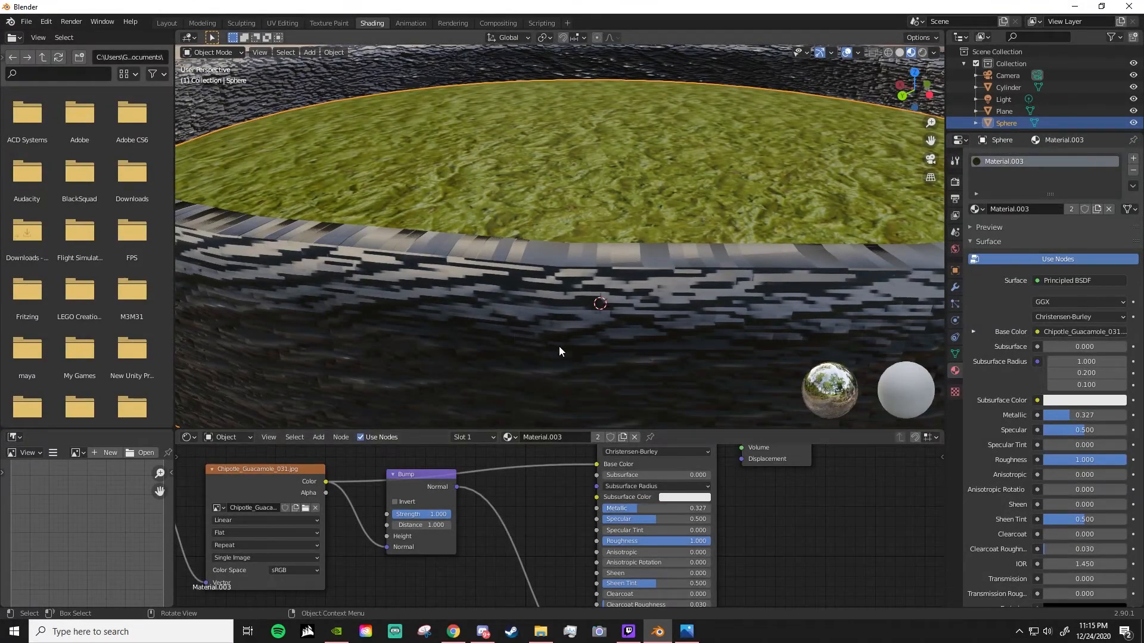
Set the guacamole material's Sheen Tint to 0.286 and check the surface up close.
scroll(566, 306, "down", 3)
middle_click_drag(660, 581, 613, 530)
left_click_drag(612, 533, 589, 533)
scroll(562, 172, "up", 1)
middle_click_drag(563, 172, 570, 199)
scroll(569, 199, "up", 2)
scroll(566, 298, "down", 4)
scroll(556, 527, "down", 1)
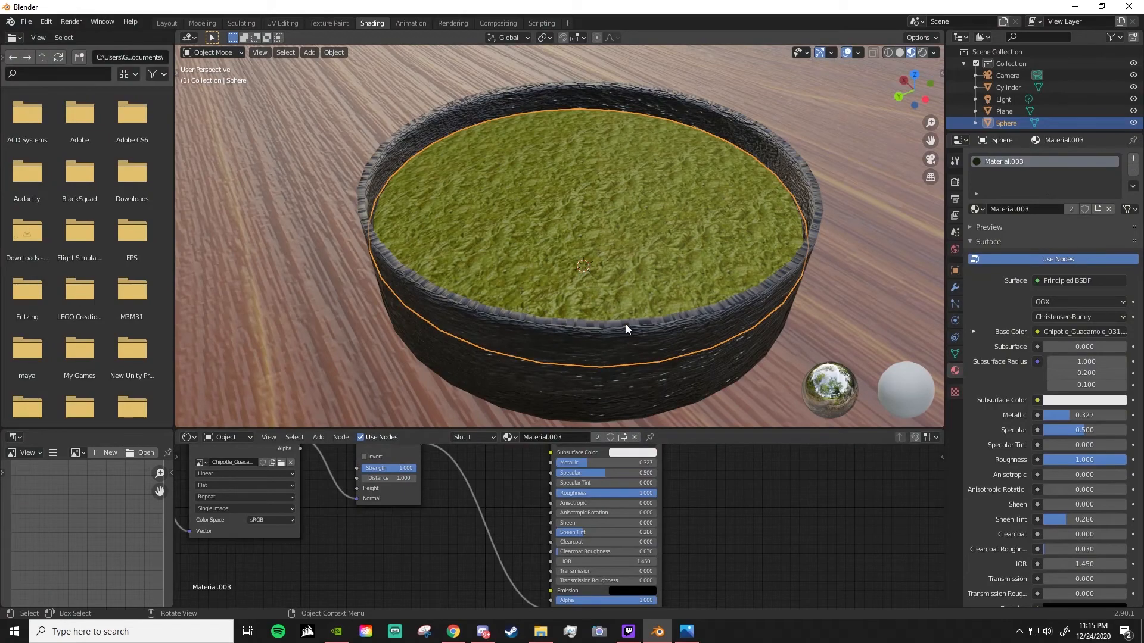
Lower the Mapping node's Scale values to enlarge the guacamole texture on the sphere.
middle_click_drag(634, 302, 641, 157)
left_click(644, 98)
middle_click_drag(639, 253, 474, 354)
middle_click_drag(396, 508, 743, 548)
middle_click_drag(475, 552, 552, 506)
scroll(563, 559, "up", 2)
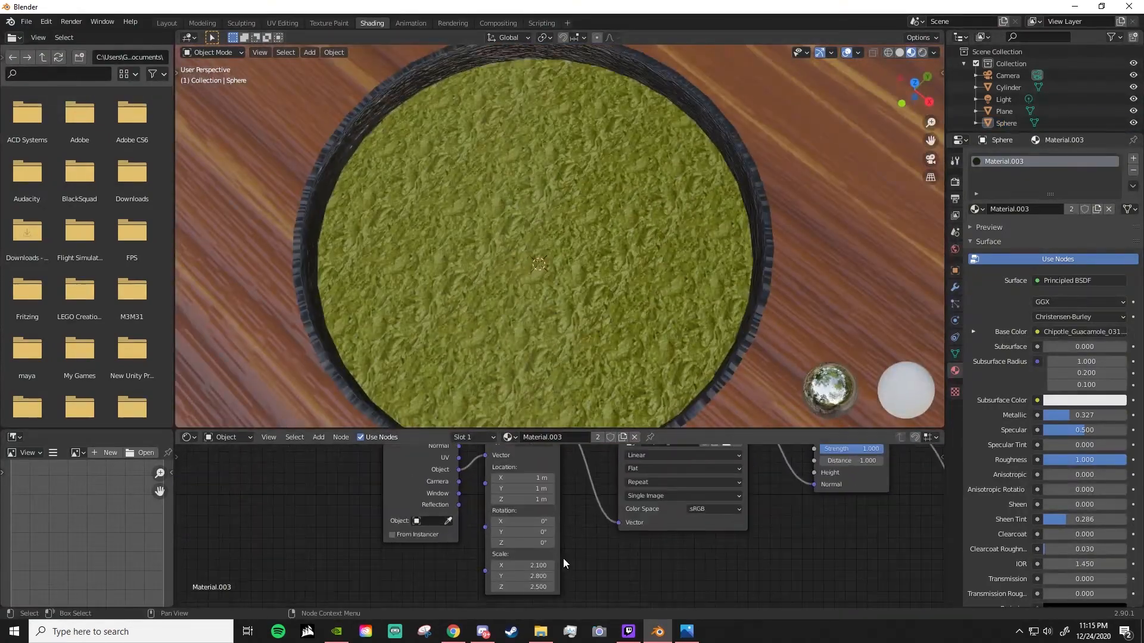
middle_click_drag(563, 559, 605, 517)
scroll(563, 523, "up", 12)
left_click_drag(563, 518, 547, 572)
middle_click_drag(539, 250, 545, 193)
Set the guacamole Mapping node's Location to X 1.7 m and Y 1.5 m.
middle_click_drag(544, 501, 478, 605)
middle_click_drag(530, 468, 547, 516)
left_click_drag(547, 489, 552, 515)
Look through the camera, lock the camera to the view, and reframe it closer on the bowl from a higher angle.
middle_click_drag(584, 334, 786, 313)
key("KP_0")
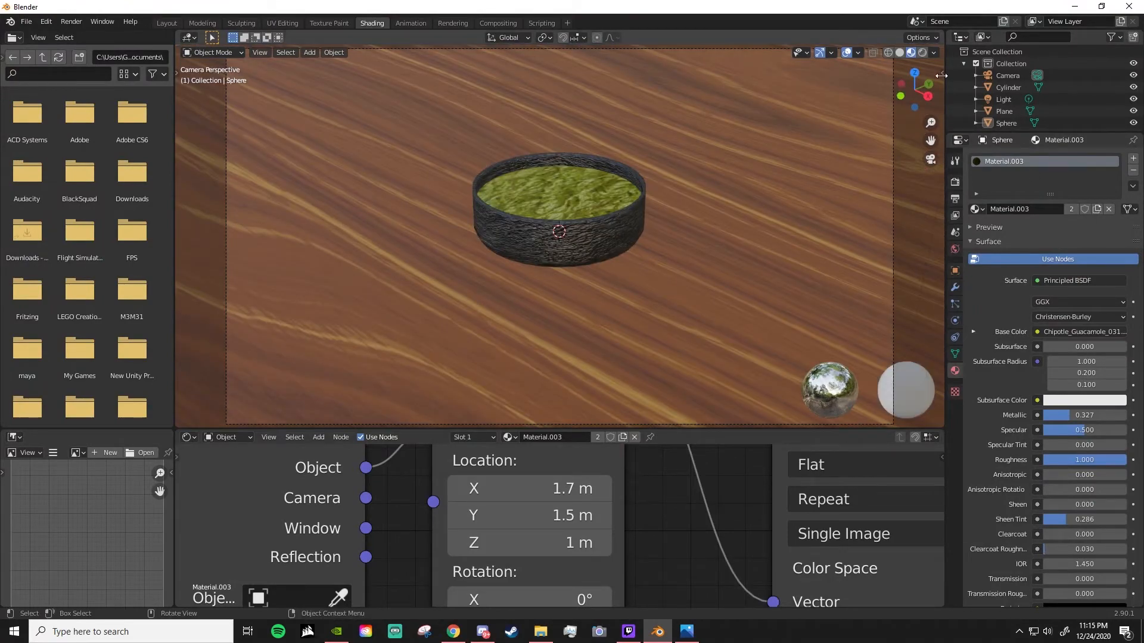
key("n")
left_click(866, 213)
scroll(613, 292, "up", 6)
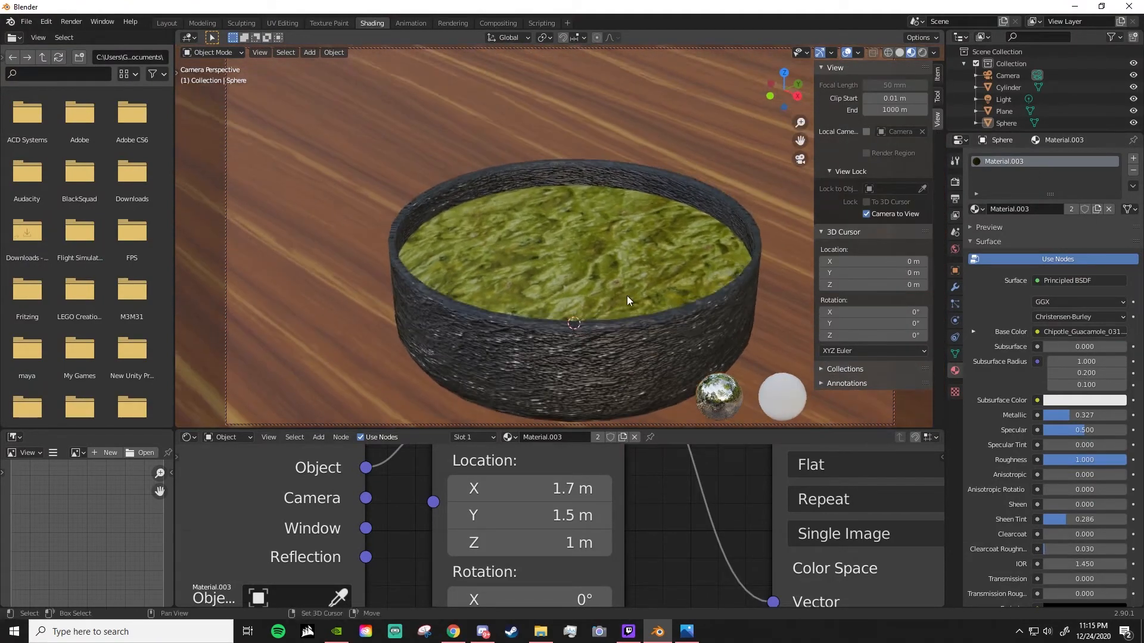
middle_click_drag(612, 291, 656, 220)
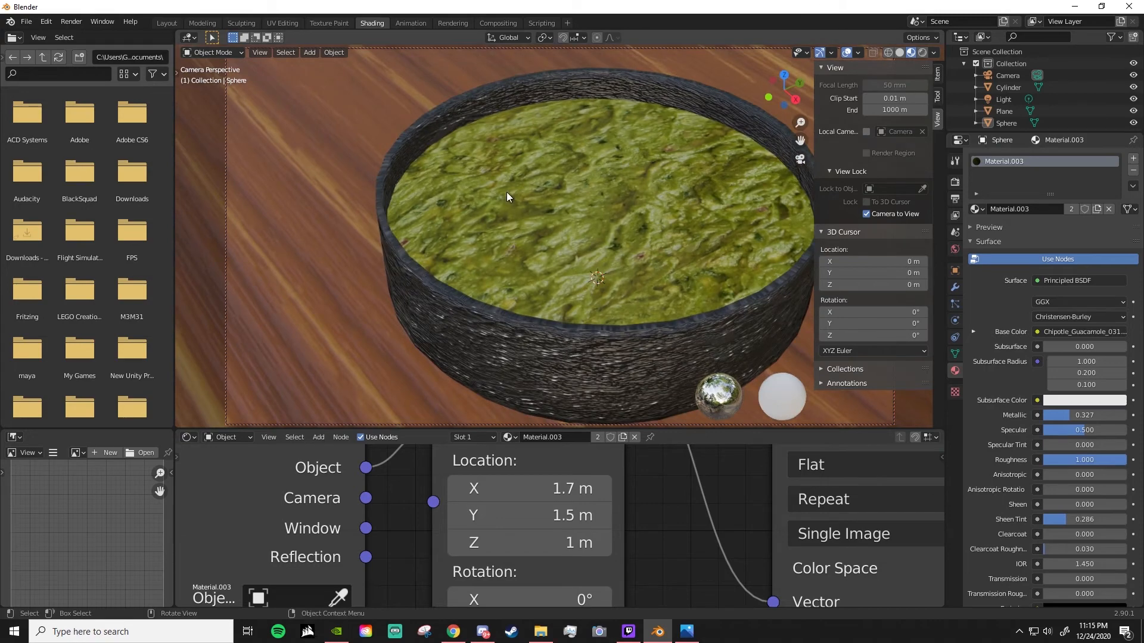
scroll(596, 250, "down", 3)
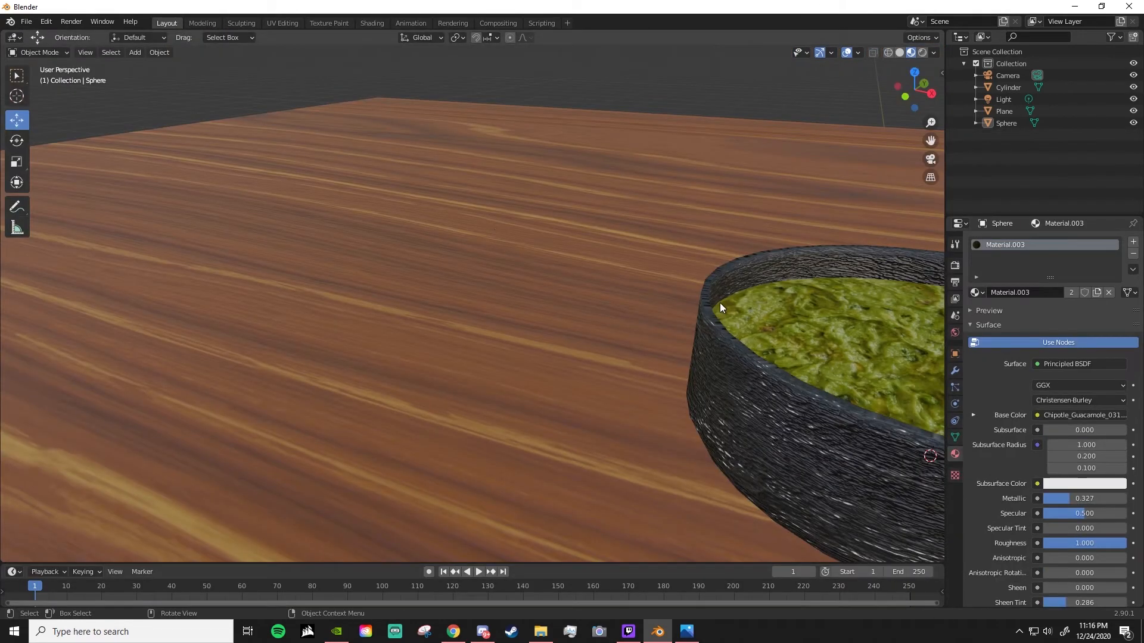
middle_click_drag(614, 273, 648, 259)
scroll(582, 230, "up", 3)
middle_click_drag(582, 230, 620, 277)
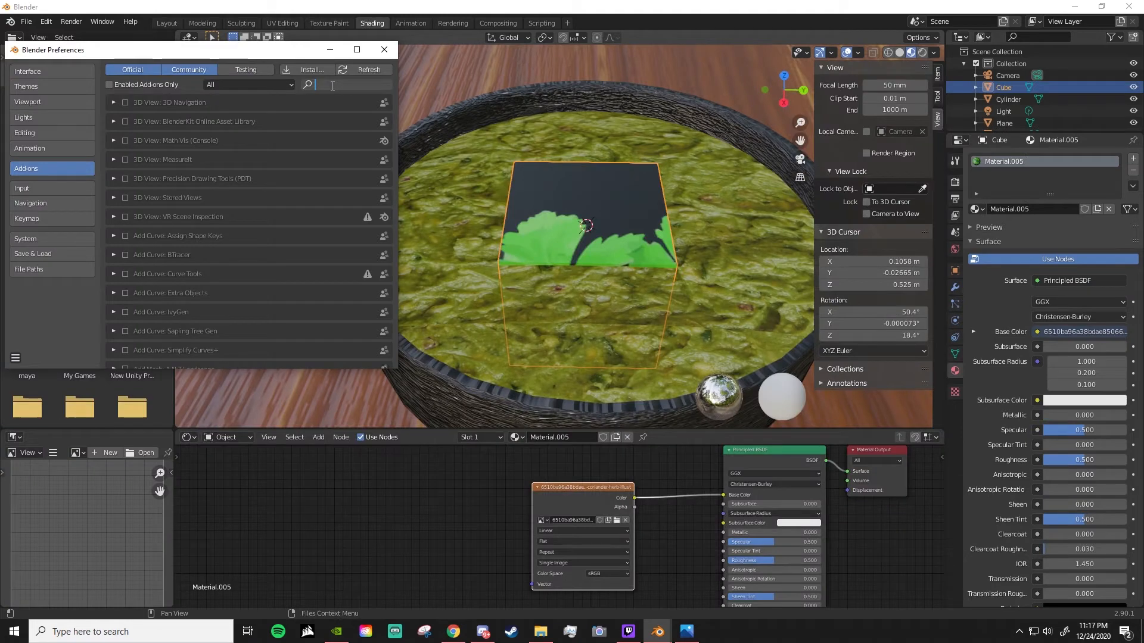
Search the add-ons for "import", enable Import Images as Planes, and close the preferences.
type("import")
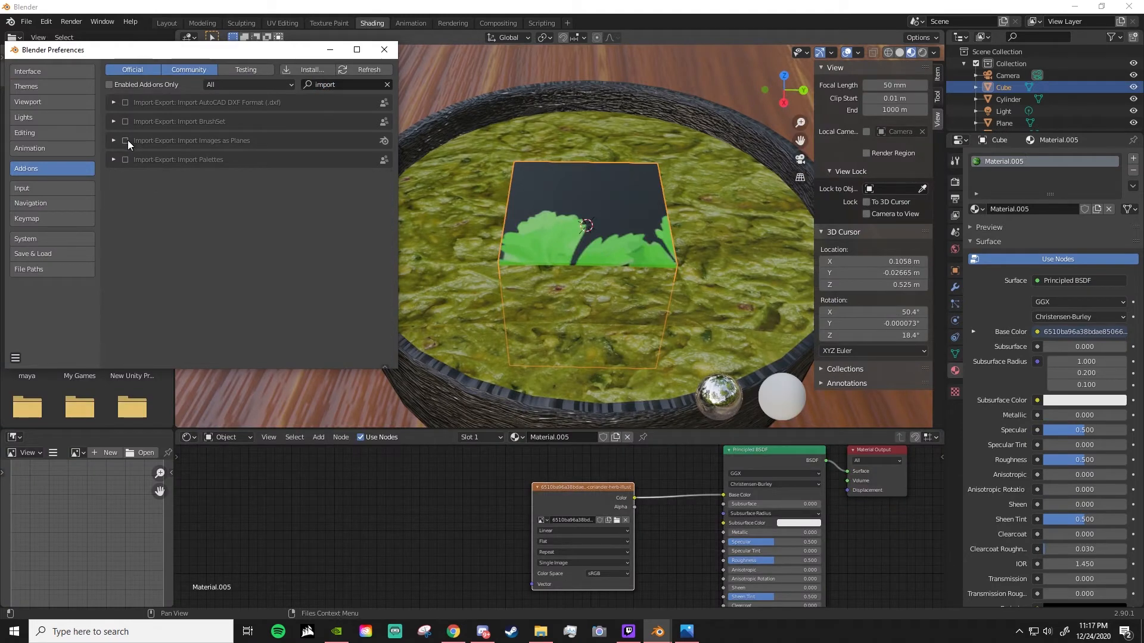
left_click(383, 53)
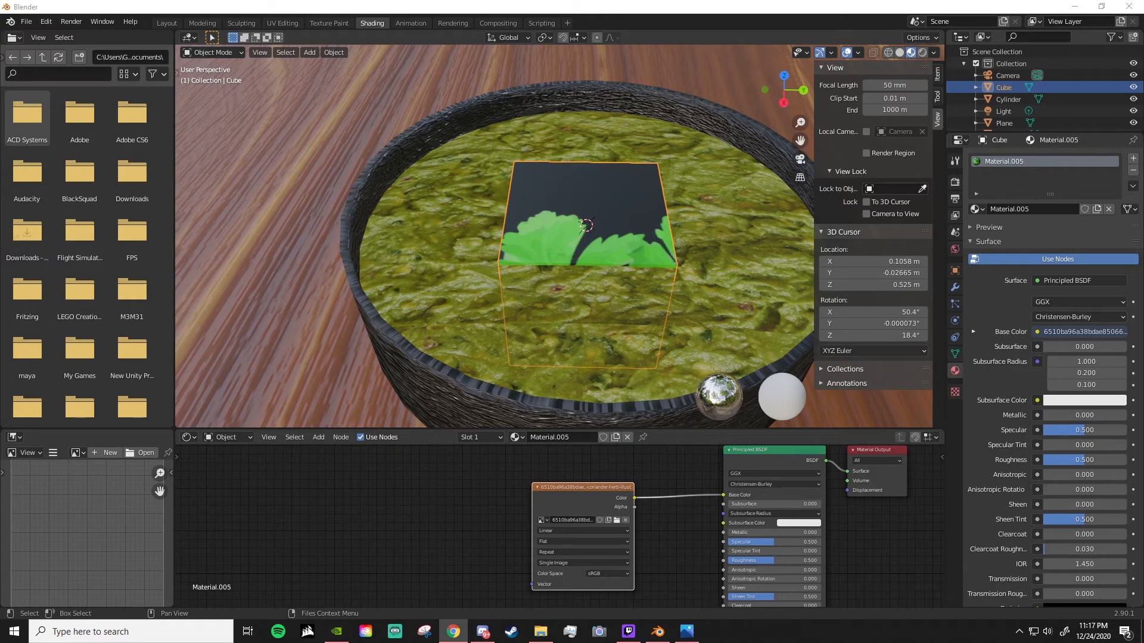
Delete the leaf-textured cube in the bowl and import the cilantro-coriander-herb image as a plane in its place.
scroll(589, 214, "down", 3)
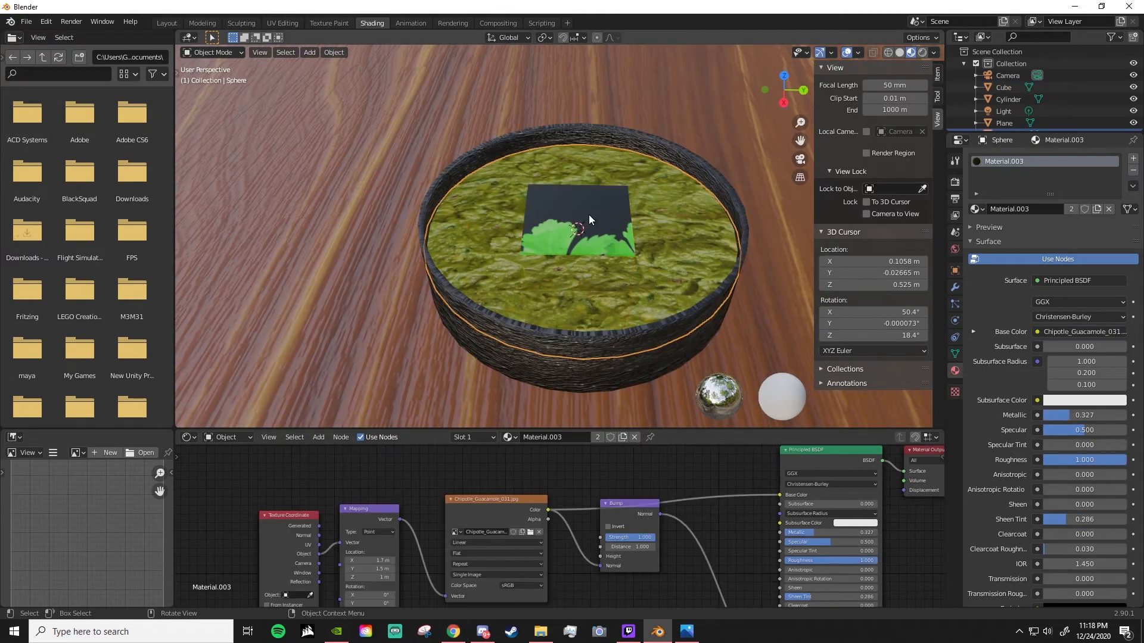
key("Delete")
key("shift+a")
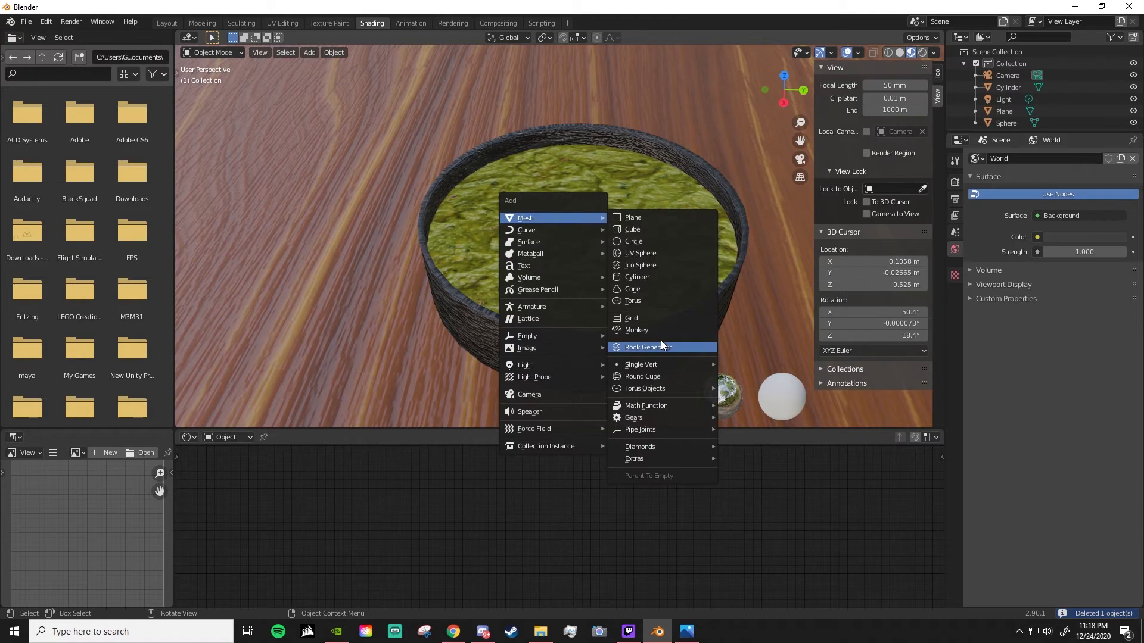
mouse_move(563, 348)
left_click(634, 369)
left_click(345, 447)
double_click(467, 403)
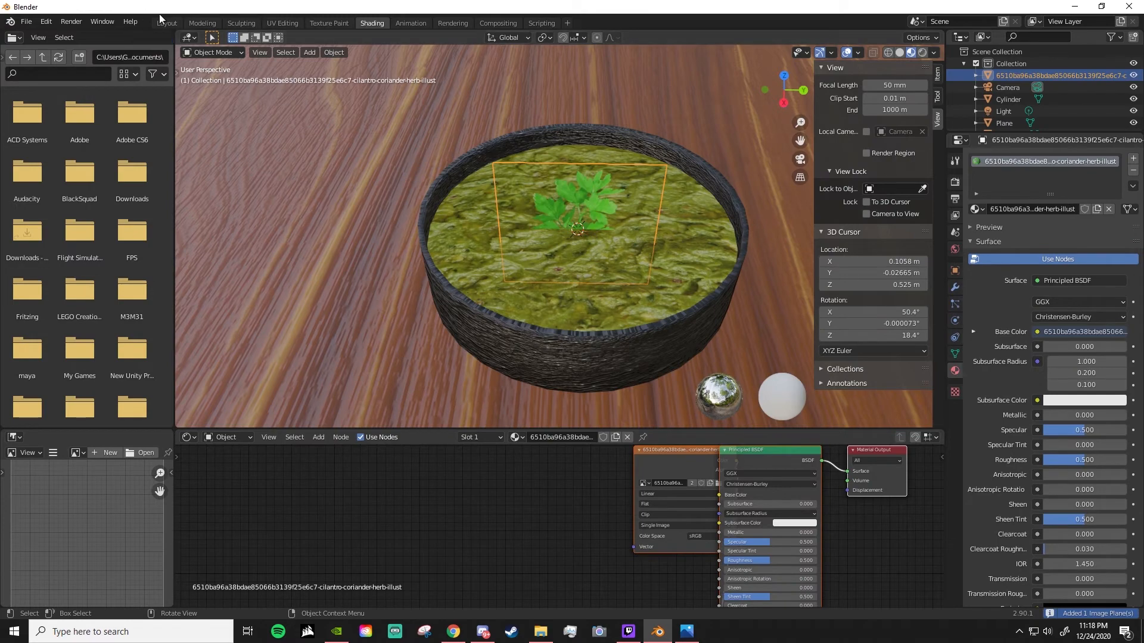
Rotate the cilantro image plane in the Layout workspace to tilt it towards the guacamole surface.
left_click(166, 22)
middle_click_drag(428, 223, 530, 243)
left_click(17, 141)
left_click_drag(452, 281, 502, 249)
middle_click_drag(554, 280, 449, 313)
Nudge the cilantro plane's position and fine-tune its rotation so the leaf lies on the guacamole.
left_click(17, 120)
scroll(492, 271, "up", 6)
mouse_move(496, 272)
middle_mouse_down()
mouse_move(489, 284)
mouse_move(475, 276)
middle_mouse_up()
mouse_move(399, 191)
left_mouse_down()
mouse_move(399, 174)
mouse_move(399, 185)
left_mouse_up()
left_click(25, 142)
left_click_drag(397, 270, 393, 253)
left_click_drag(415, 193, 414, 192)
left_click_drag(393, 256, 391, 238)
middle_click_drag(352, 253, 563, 241)
Set the cilantro material's Subsurface Color to a dark, fully saturated green and its Subsurface to 0.695.
left_click(1076, 484)
scroll(1064, 485, "down", 5)
scroll(1066, 493, "down", 3)
scroll(1068, 502, "up", 2)
left_click(1075, 338)
left_click_drag(1060, 209, 1025, 190)
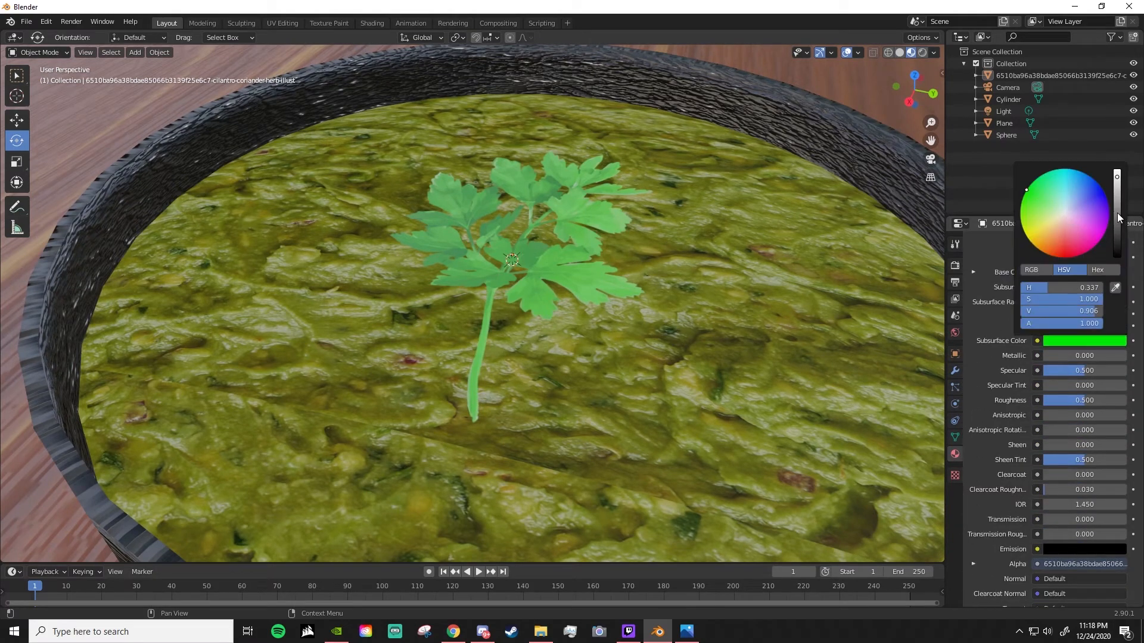
left_click(1118, 214)
left_click_drag(1044, 287, 1103, 287)
left_click(1101, 340)
mouse_move(1117, 221)
left_mouse_down()
mouse_move(1117, 256)
mouse_move(1117, 235)
left_mouse_up()
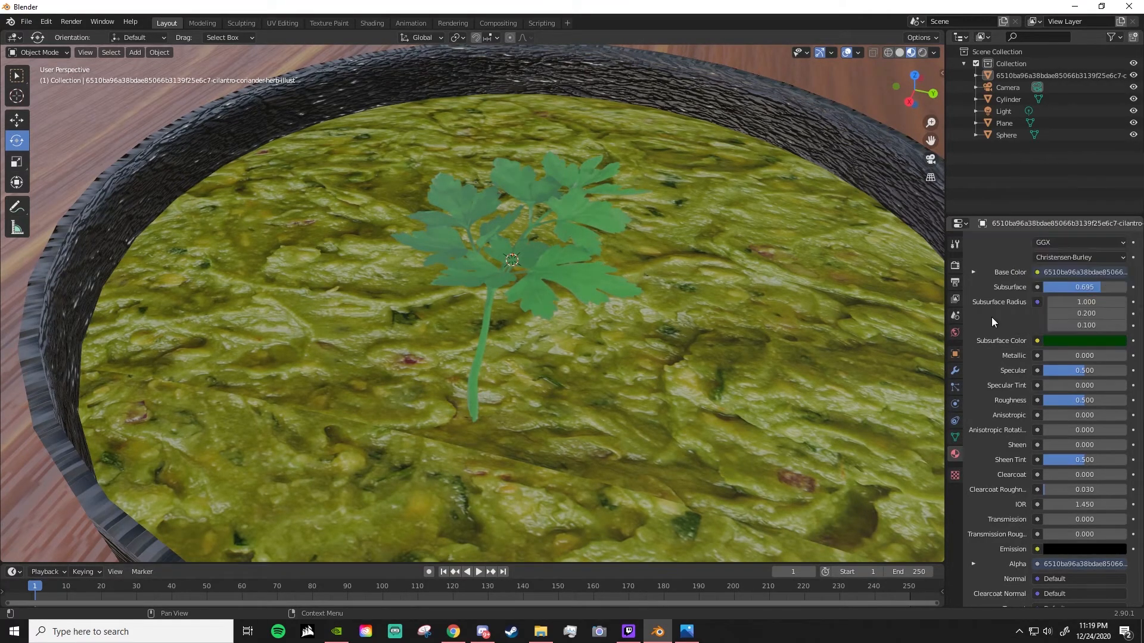
Set the cilantro material's Metallic to 0.546 and Roughness to 0.617.
left_click_drag(1113, 356, 1088, 356)
middle_click_drag(765, 248, 755, 212)
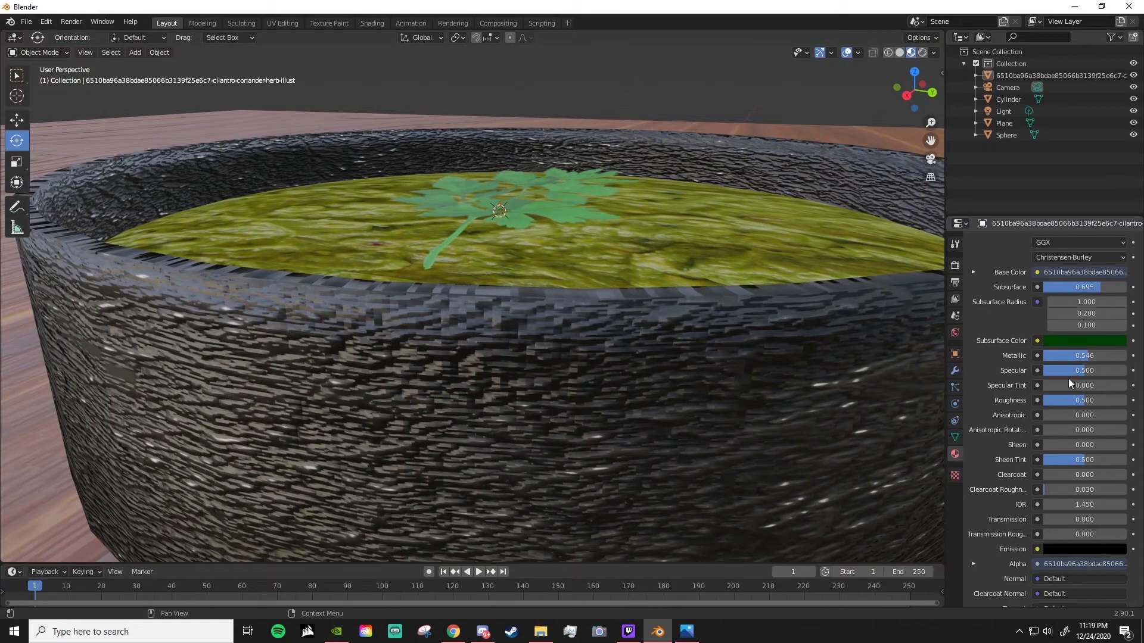
left_click_drag(1059, 400, 859, 339)
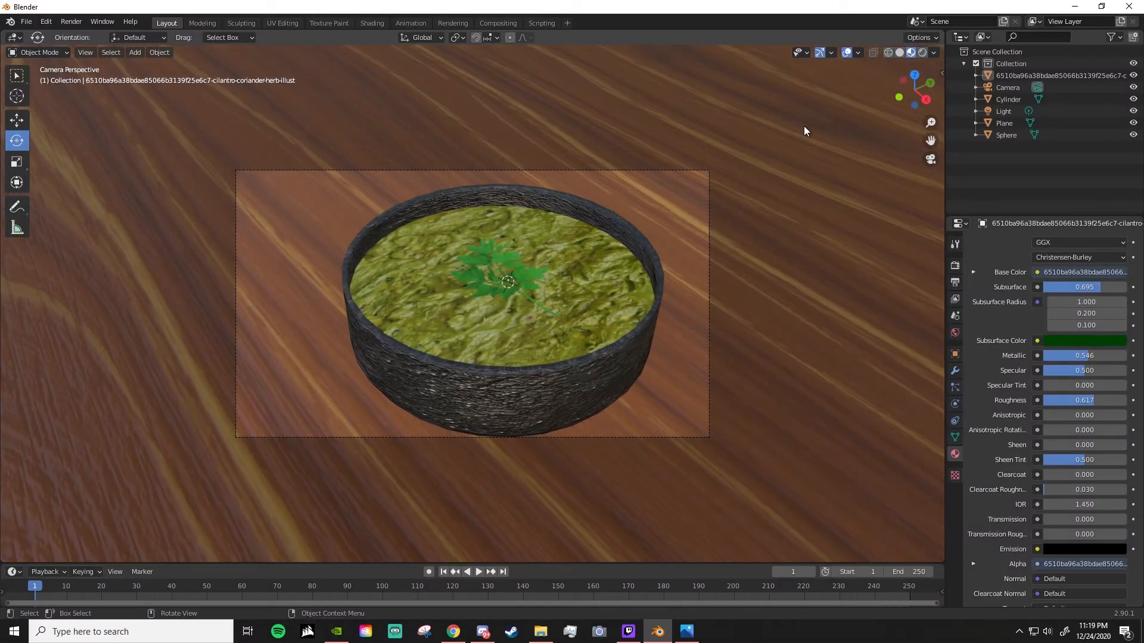
Switch the viewport to rendered shading and set the render engine to Cycles.
left_click(923, 53)
left_click(955, 264)
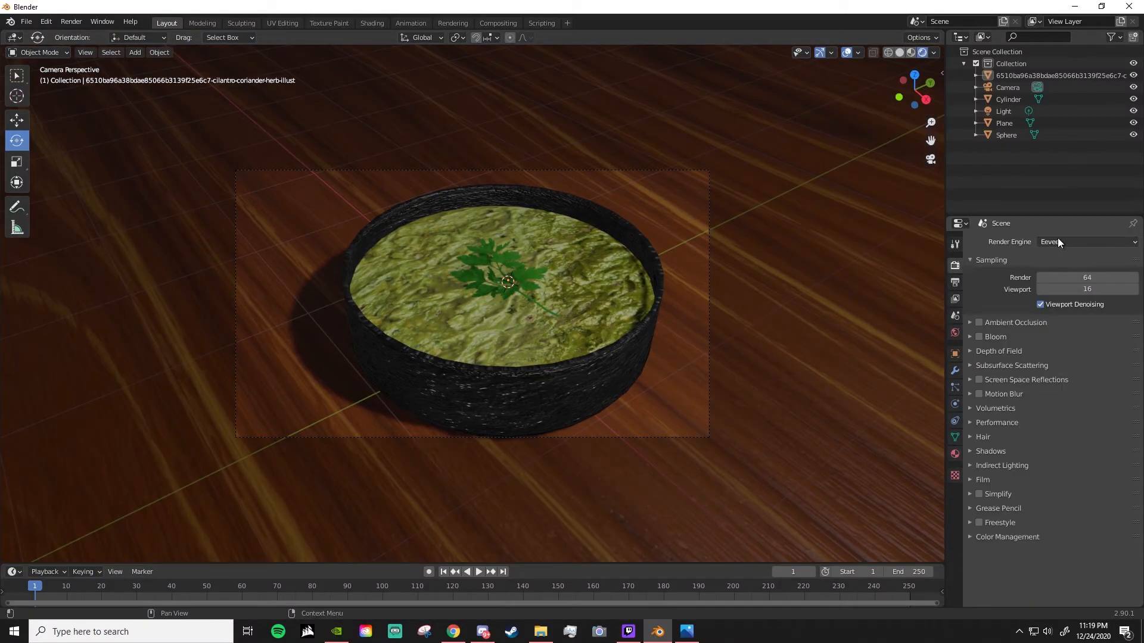
left_click(1051, 242)
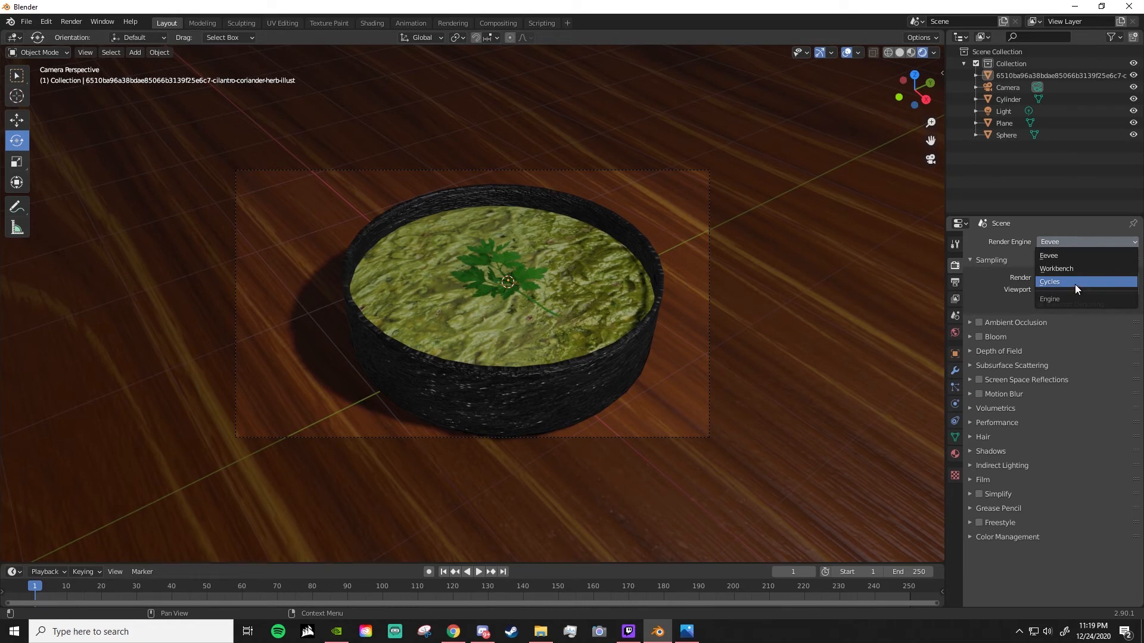
left_click(1075, 282)
Save the scene as guacaamole.blend in the BlenderFun folder.
key("ctrl+s")
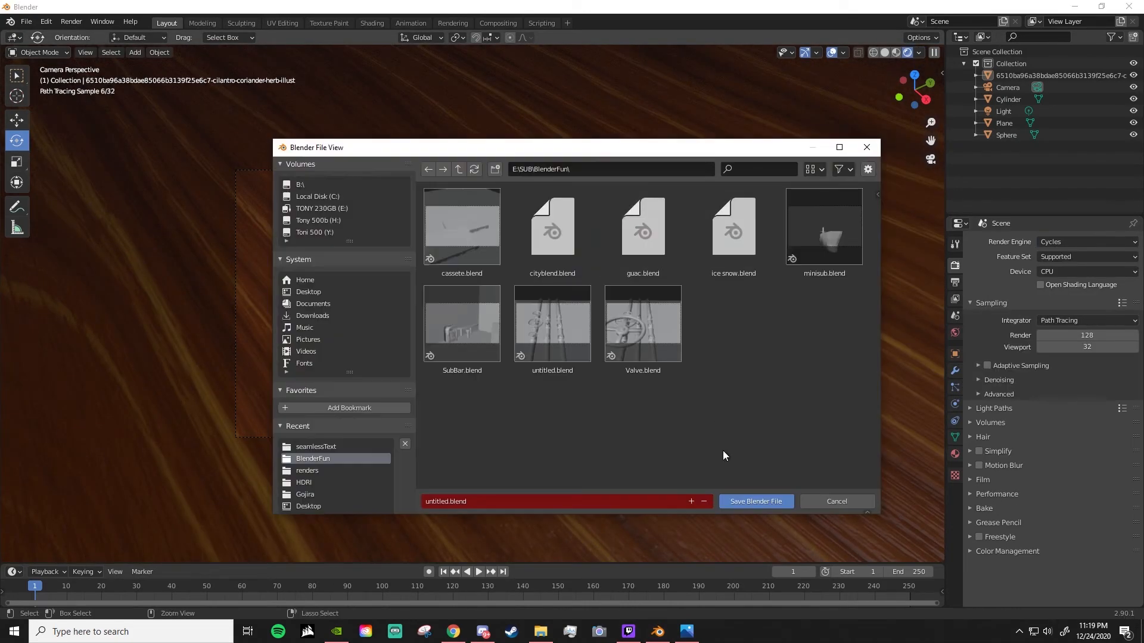
left_click(580, 504)
type("guacaamol")
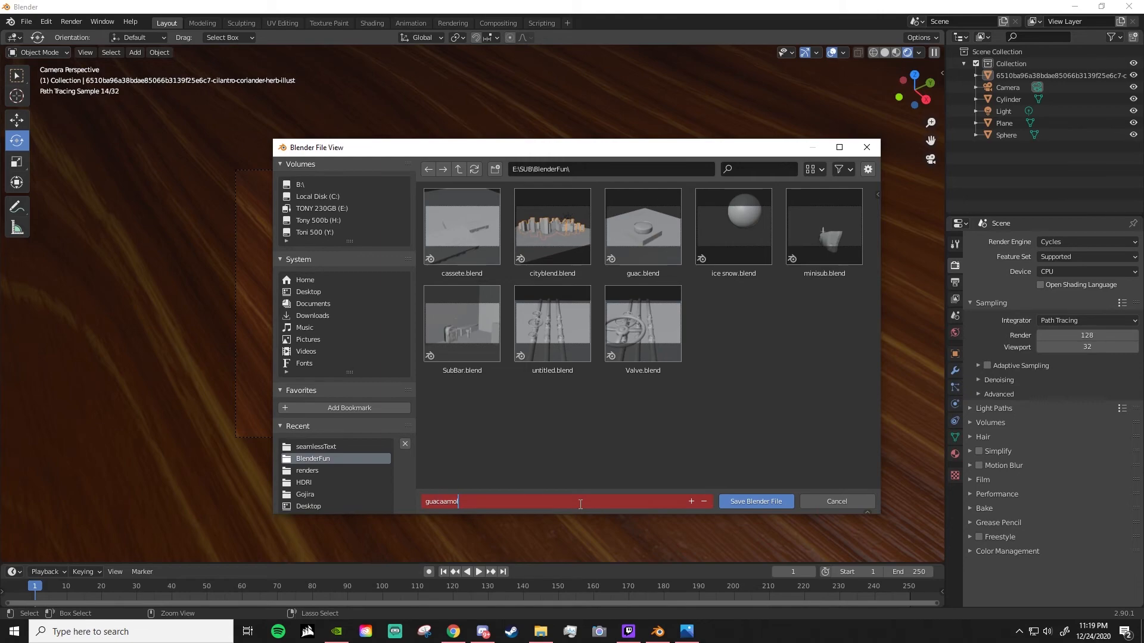
type("end")
key("Return")
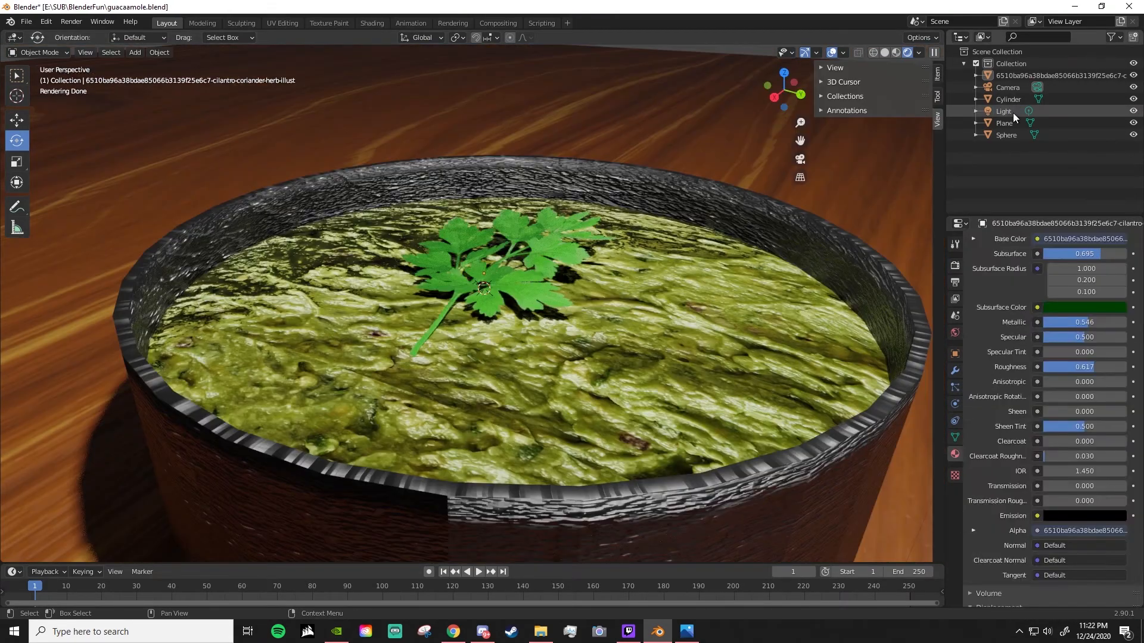
Try the scene light as Sun and Spot, and set its type to Area.
left_click(1012, 111)
left_click(1027, 292)
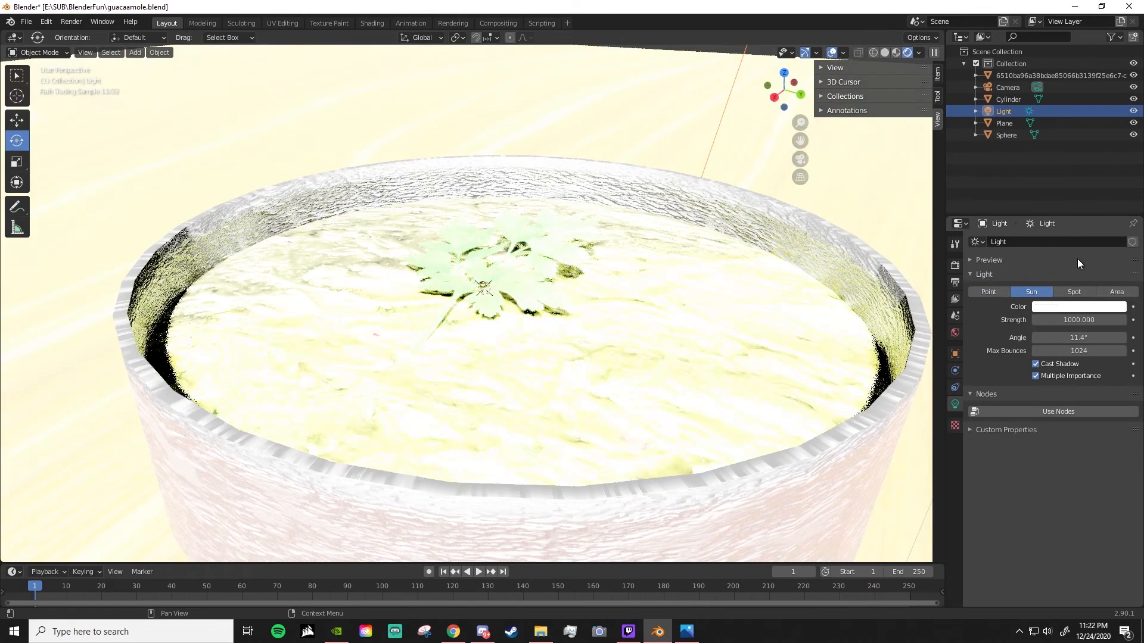
left_click(1072, 292)
left_click(1116, 291)
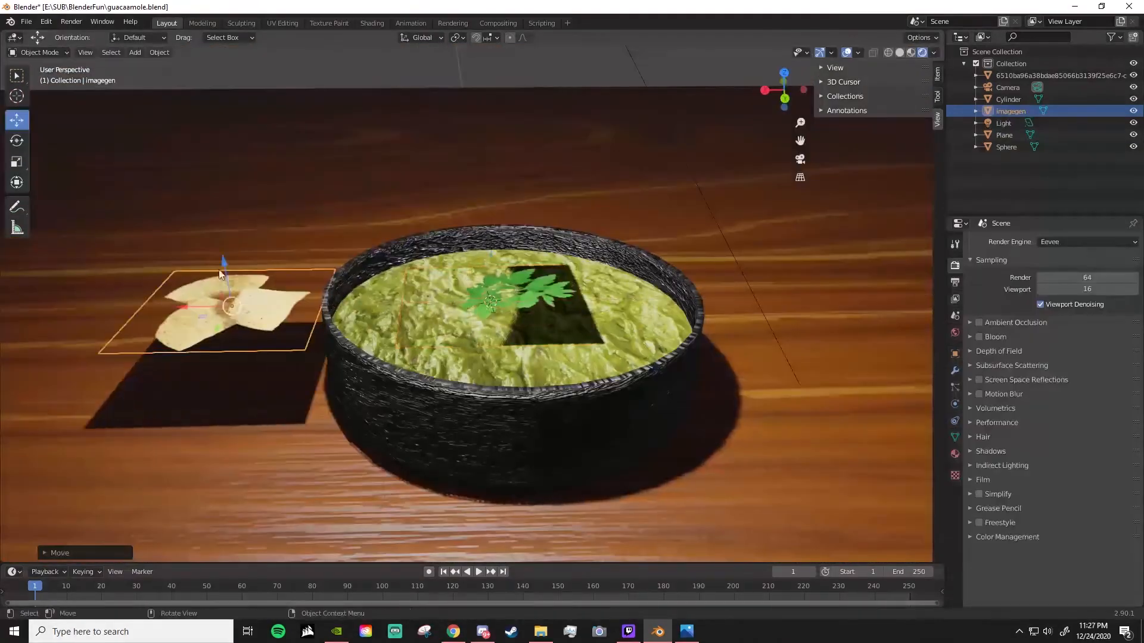
Lower the tortilla chip image plane beside the bowl onto the wooden surface.
left_click_drag(215, 253, 219, 345)
left_click(219, 345)
middle_click_drag(219, 346, 448, 383)
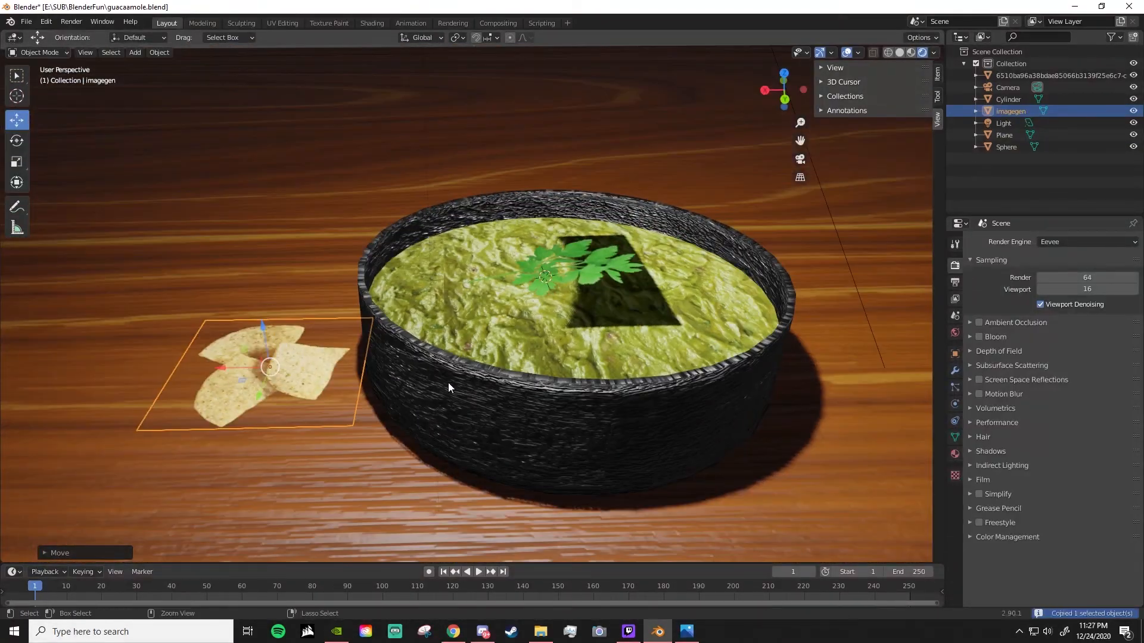
Paste three copies of the tortilla chip plane and position them around the original as a cluster.
key("ctrl+v")
key("g")
left_click(249, 428)
key("ctrl+v")
key("g")
left_click(262, 352)
key("ctrl+v")
key("g")
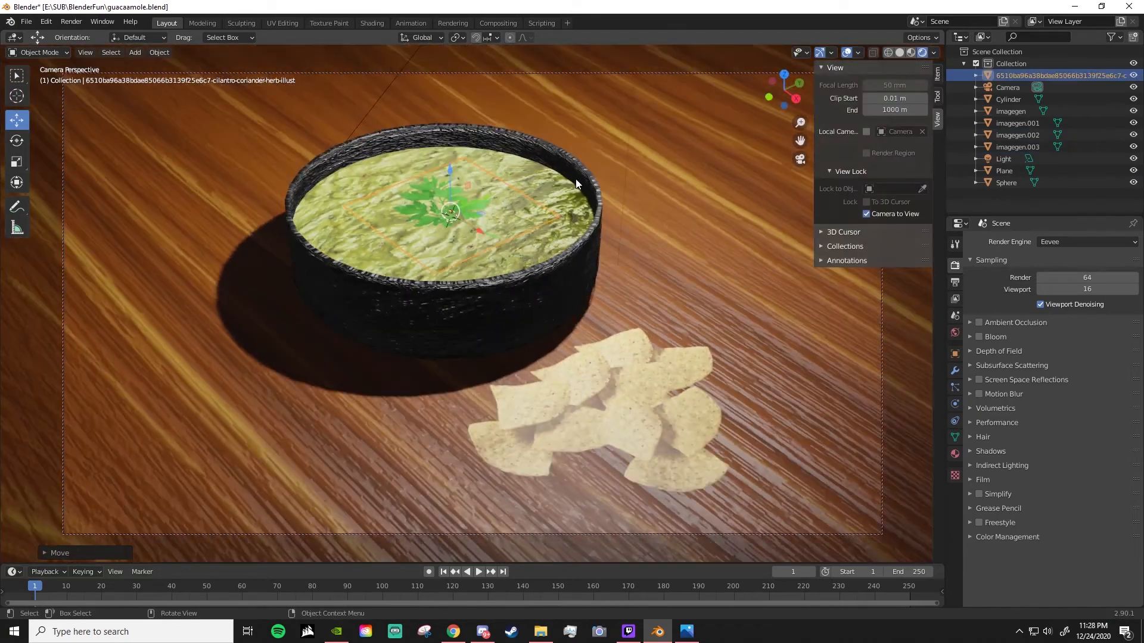
Tilt the camera to a steeper view, and place a rotated copy of the four chip planes in front of the bowl.
middle_click_drag(576, 179, 566, 195)
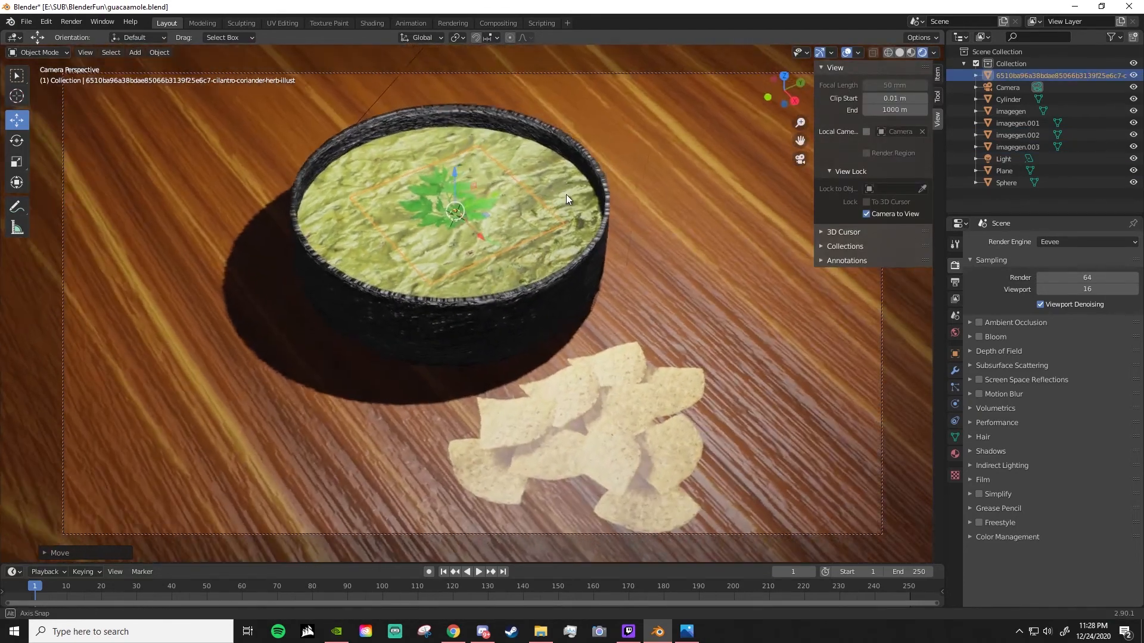
left_click_drag(1056, 404, 1024, 400)
left_click(693, 387)
left_click(690, 444)
left_click(545, 430)
key("ctrl+v")
left_click_drag(625, 410, 485, 441)
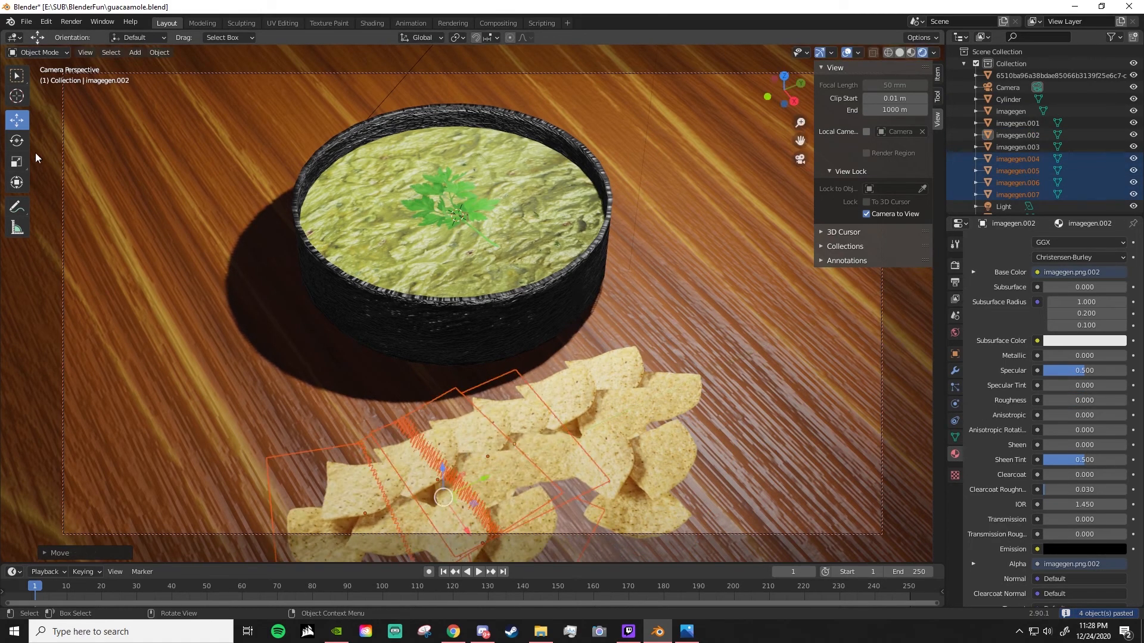
left_click(17, 141)
left_click_drag(432, 496, 411, 425)
Paste another copy of the four chip planes, moving and rotating it to continue the chips around the bowl's right side.
left_click(16, 120)
key("ctrl+v")
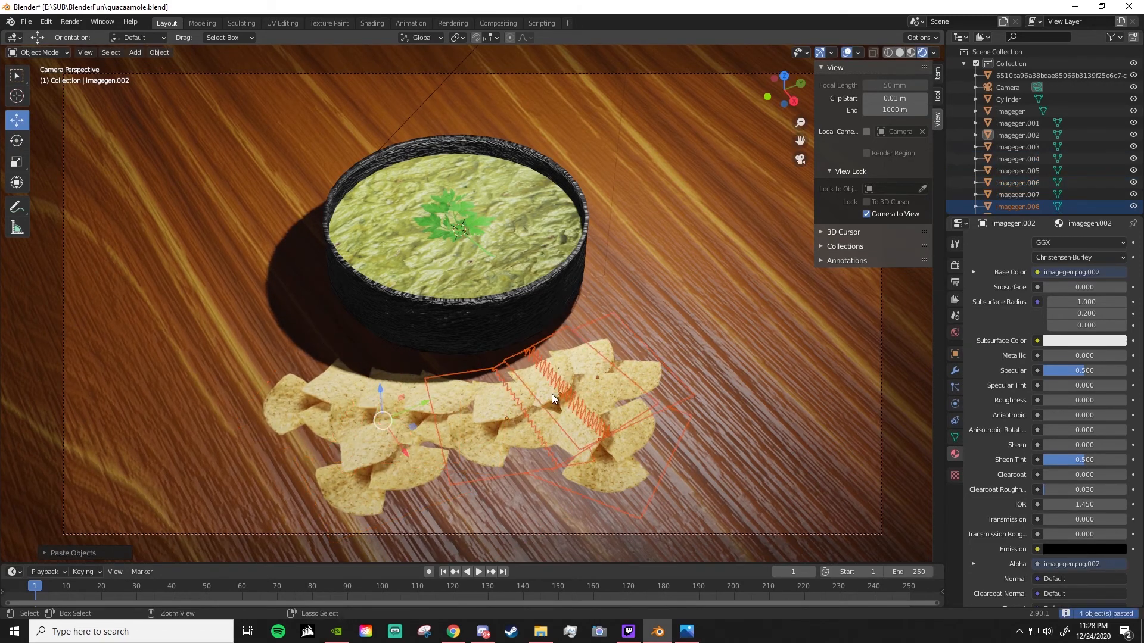
left_click_drag(413, 426, 527, 337)
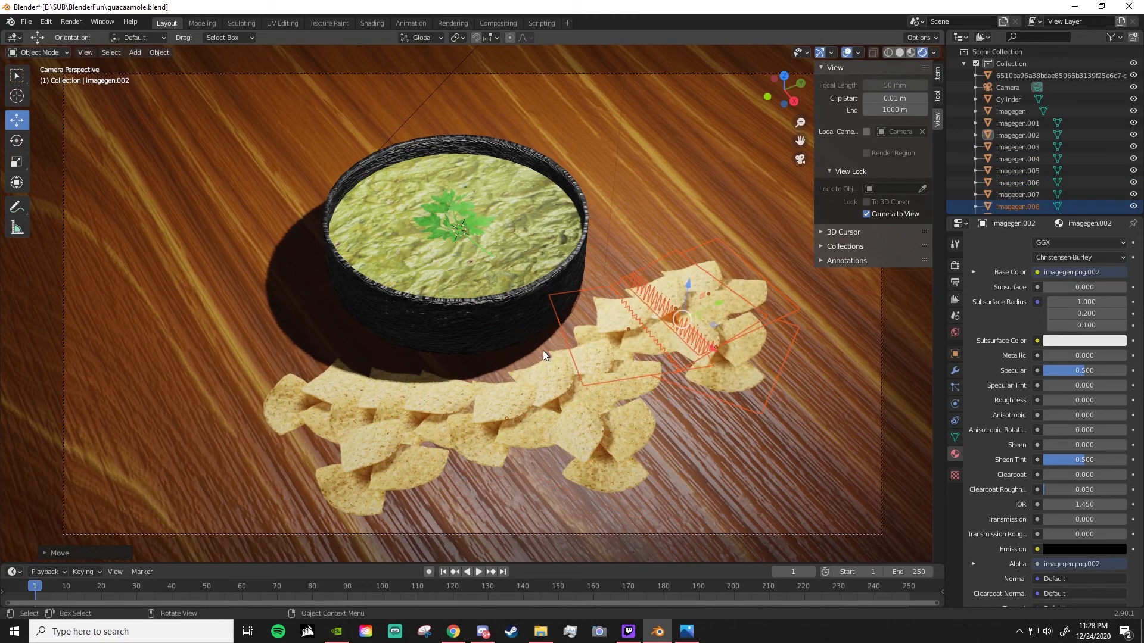
left_click(17, 141)
left_click_drag(659, 346, 569, 329)
left_click(18, 121)
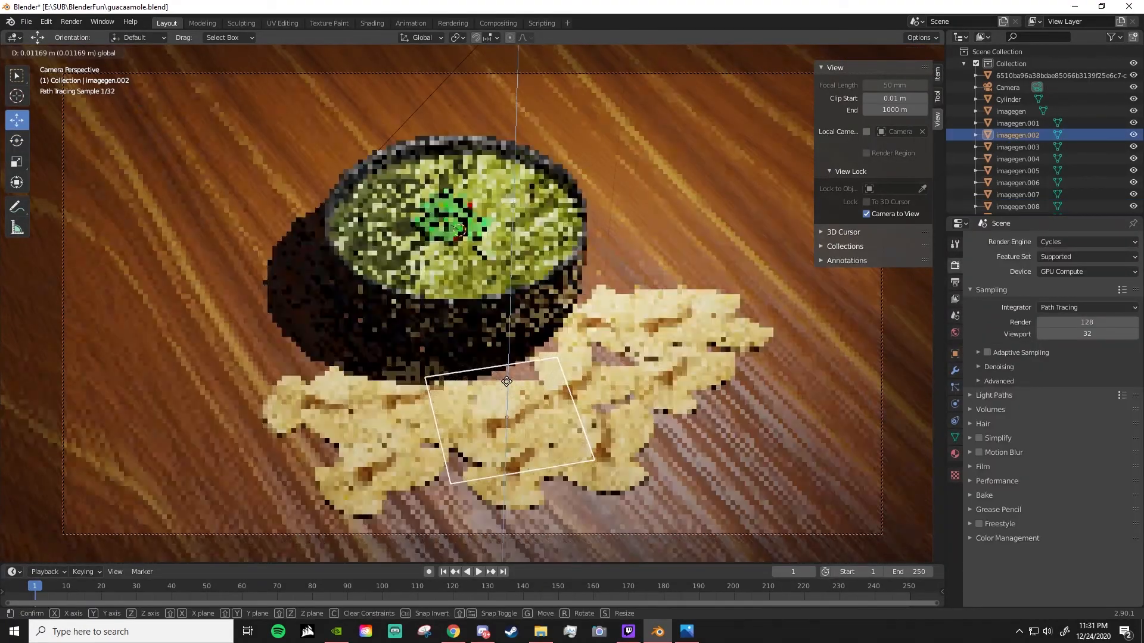
Raise three of the overlapping chip planes slightly so they clear their neighbours, and render the image from the camera.
key("g")
left_click_drag(507, 381, 506, 382)
left_click(353, 406)
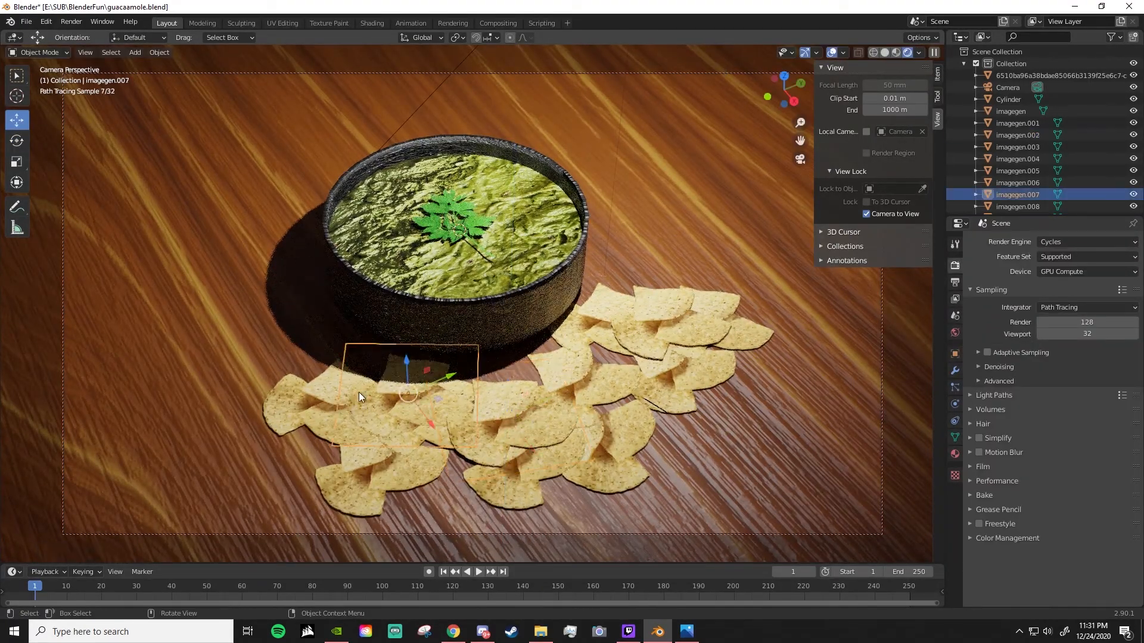
left_click_drag(403, 361, 403, 359)
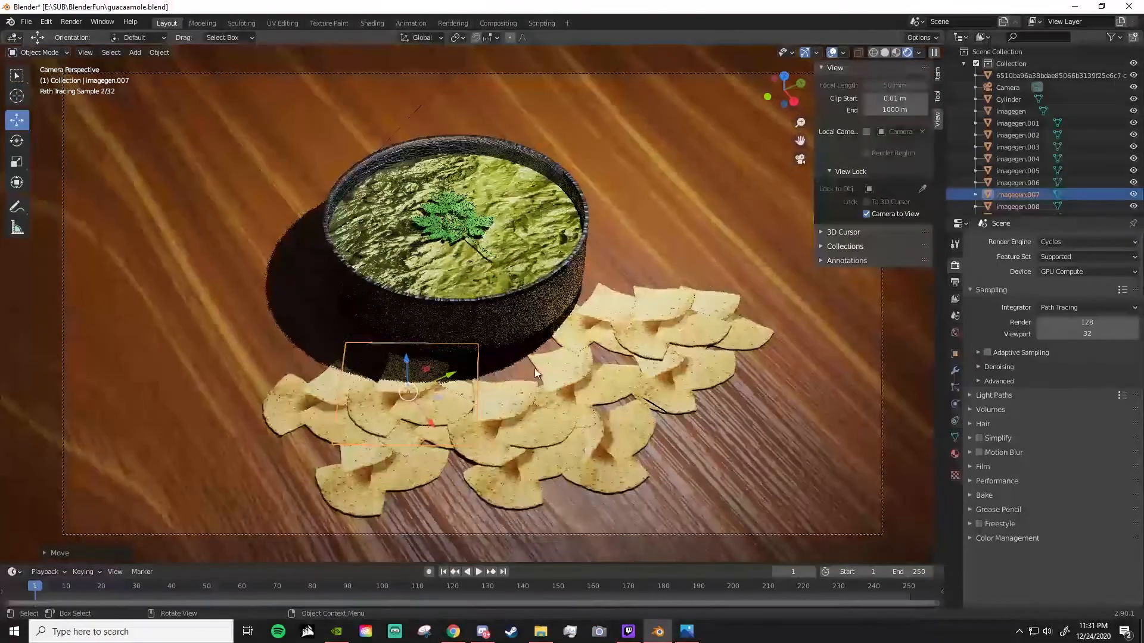
left_click(672, 395)
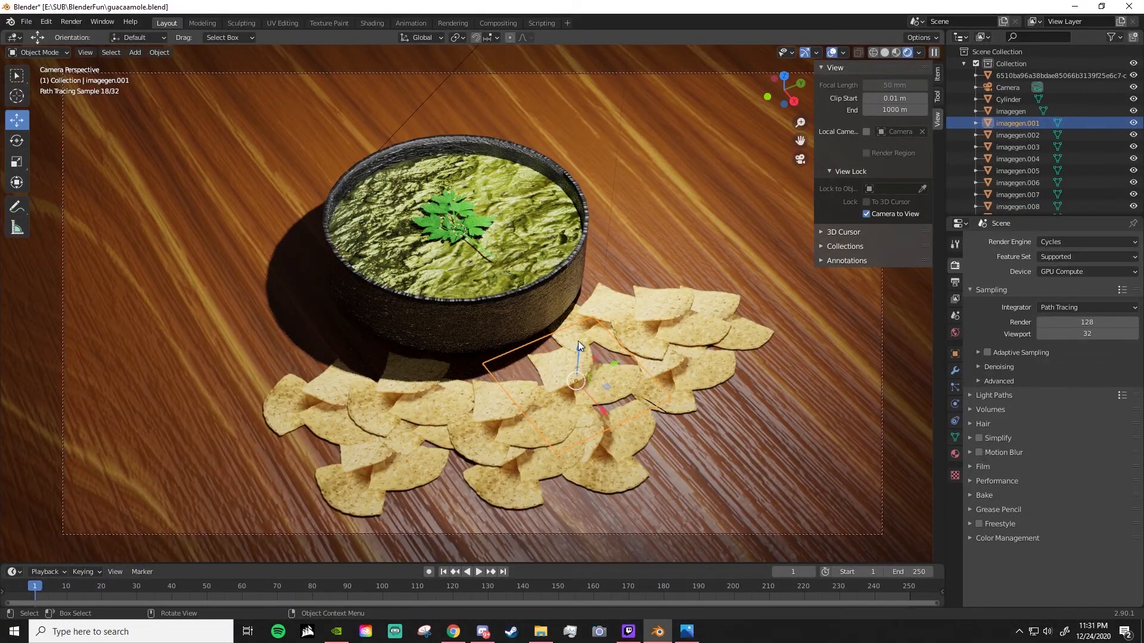
left_click_drag(578, 342, 579, 337)
key("F12")
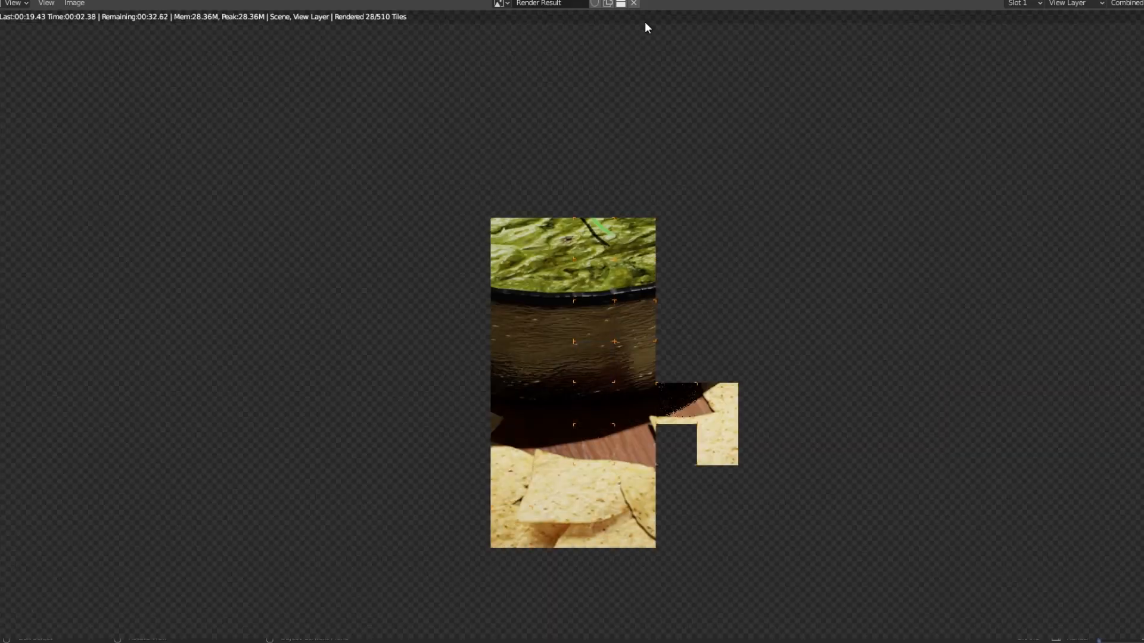